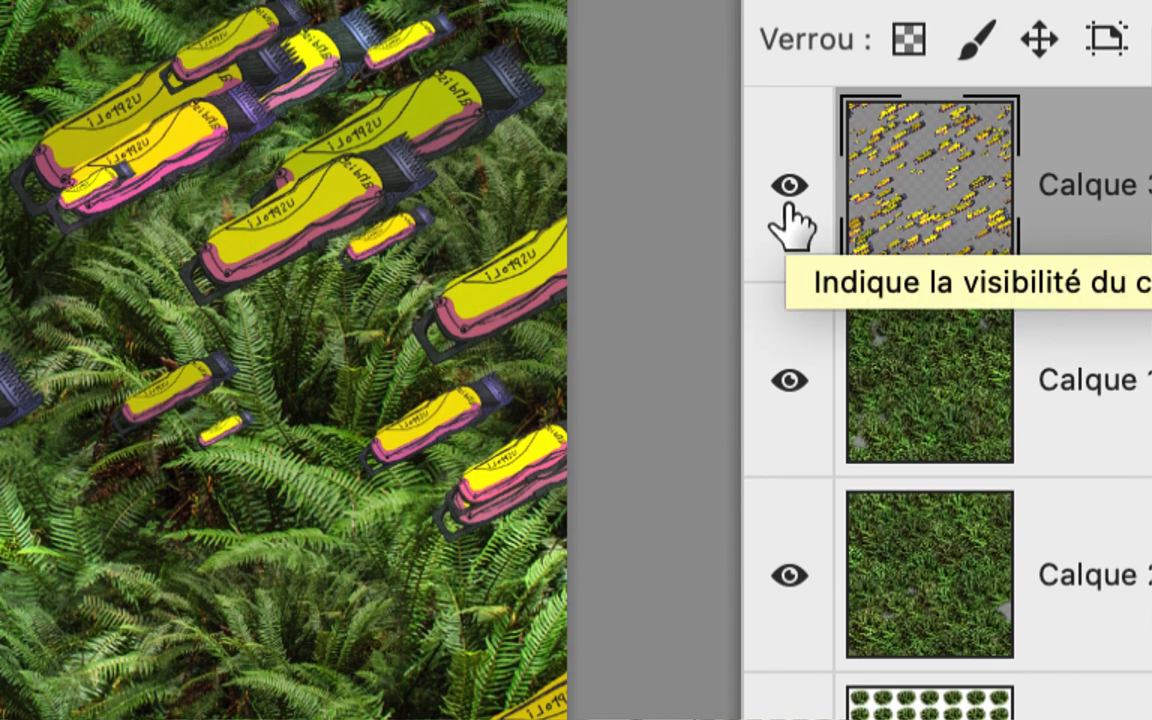
Step: Hide the Calque 3 clipper layer and add a new empty layer above it
click(789, 200)
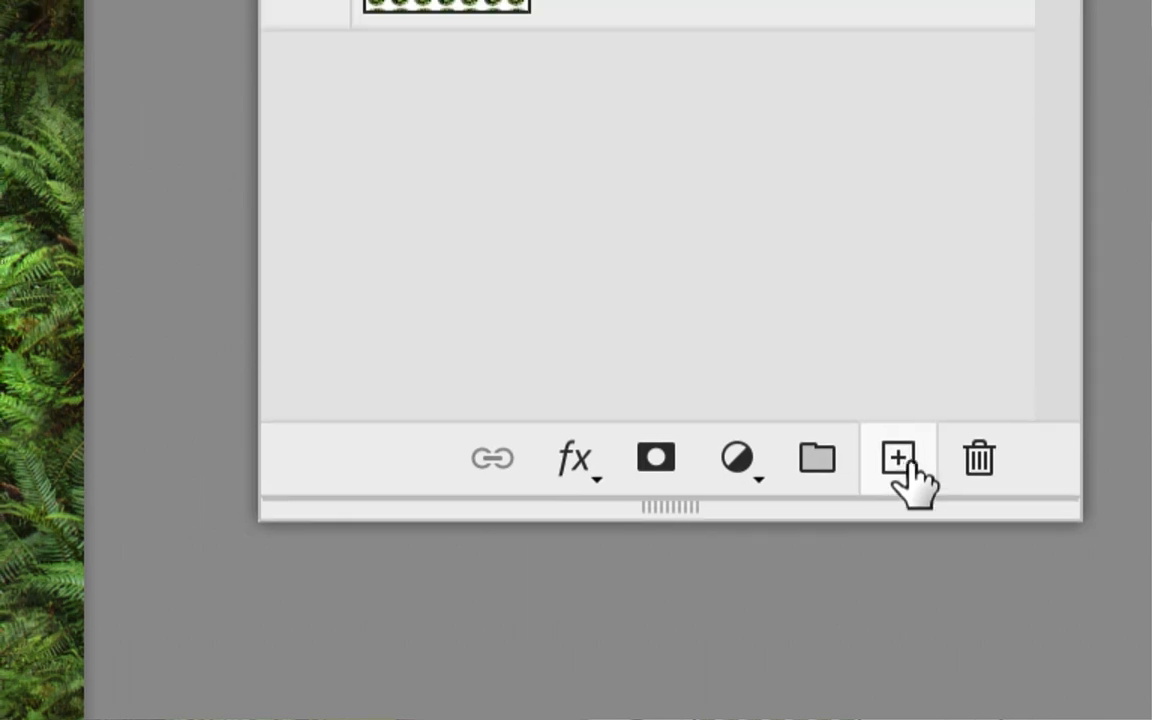
click(903, 462)
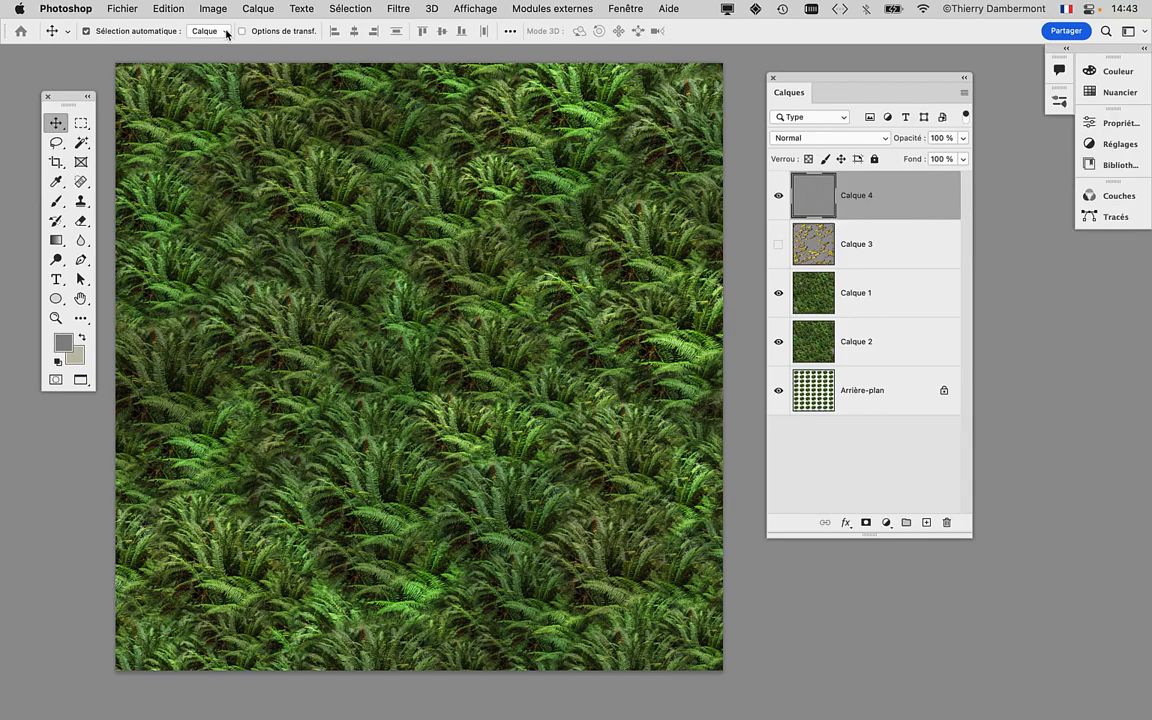
Step: Try filling the new layer with the clipper pattern using the Remplissage aléatoire script with pattern rotation enabled, and undo that fill
key(shift+F5)
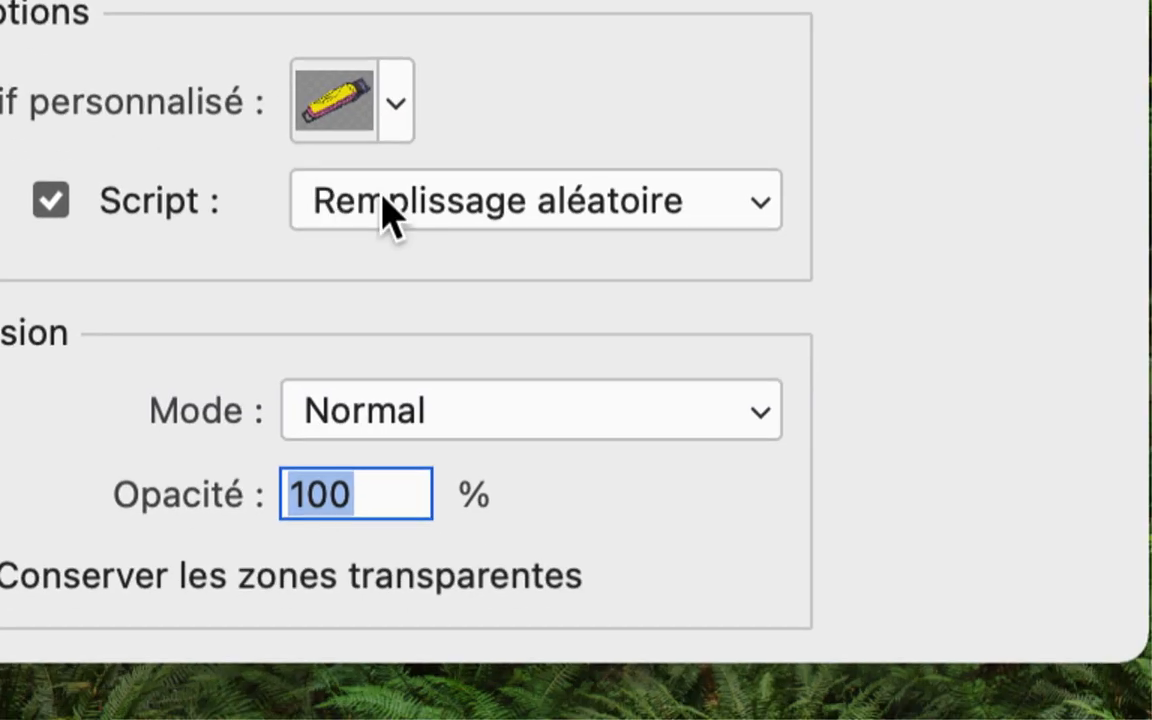
click(619, 291)
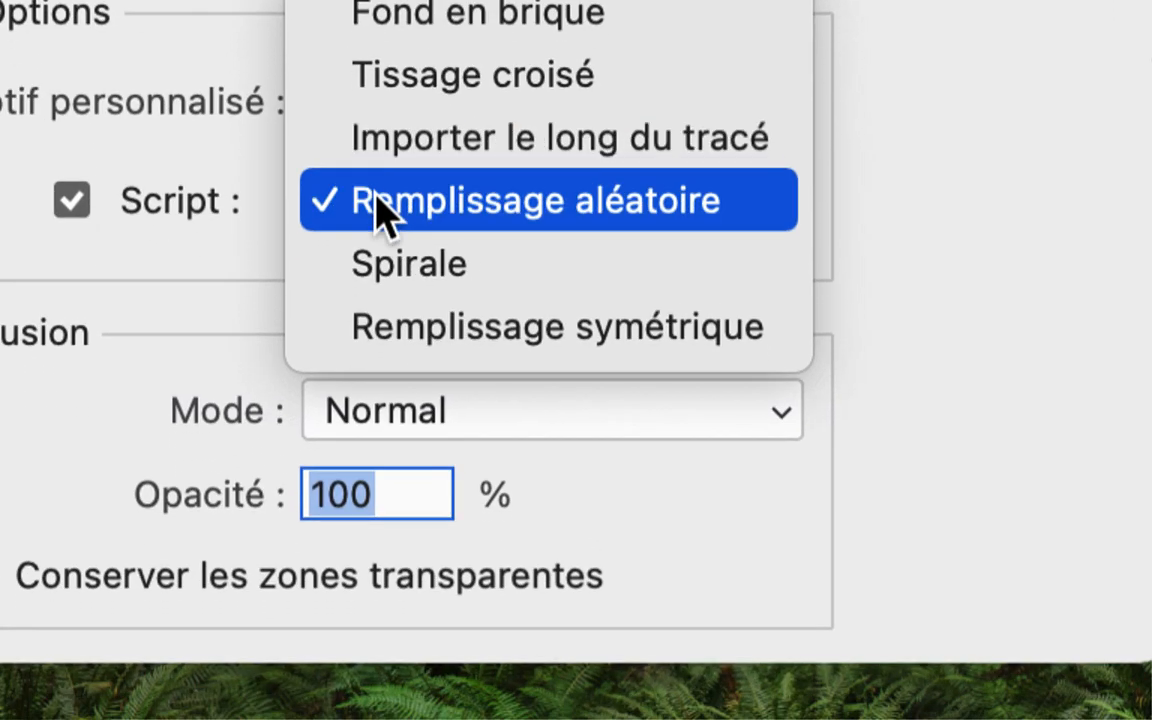
click(385, 213)
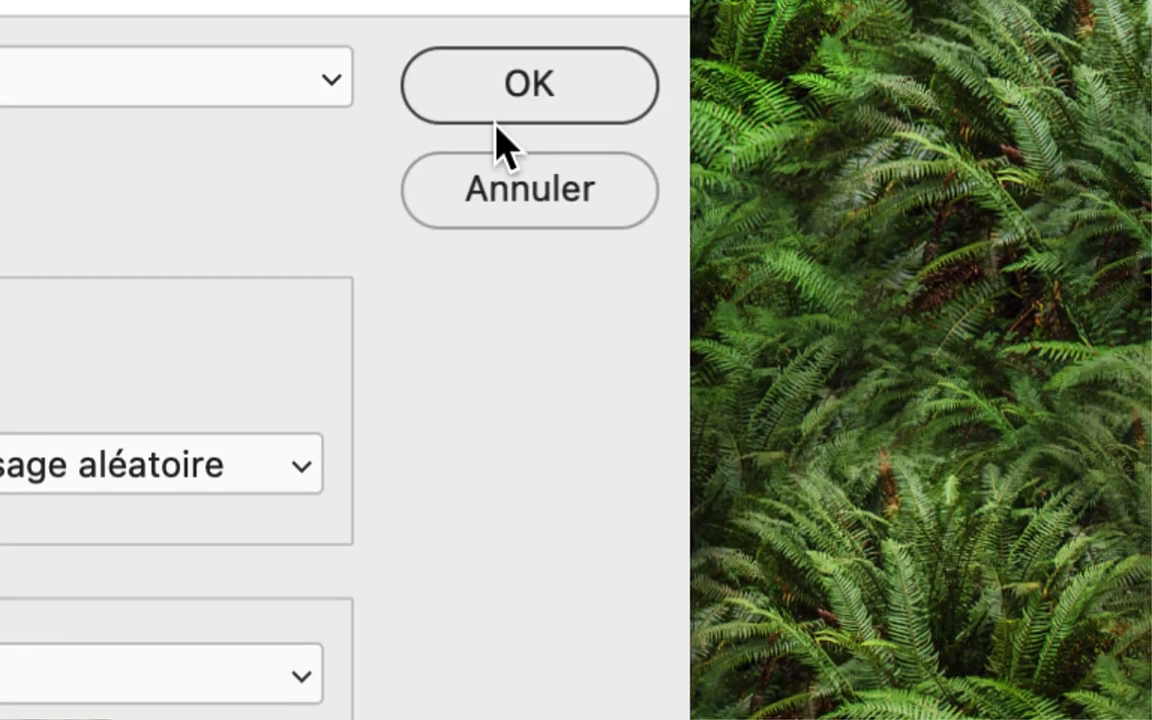
click(505, 100)
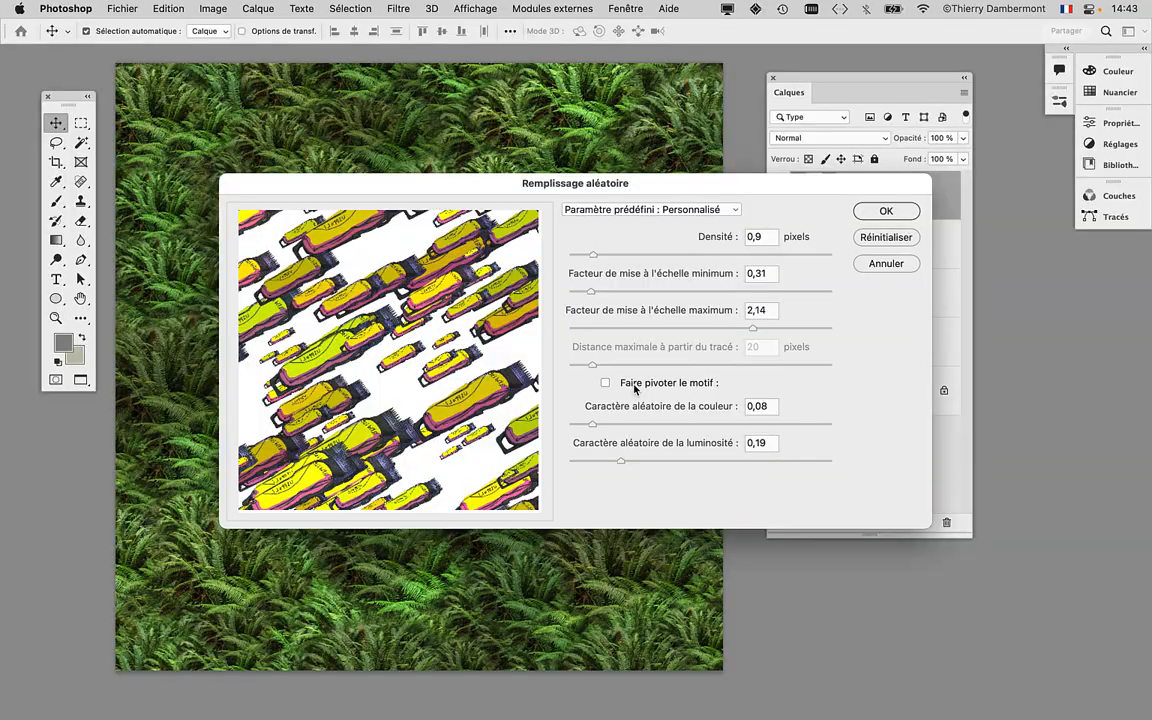
click(634, 388)
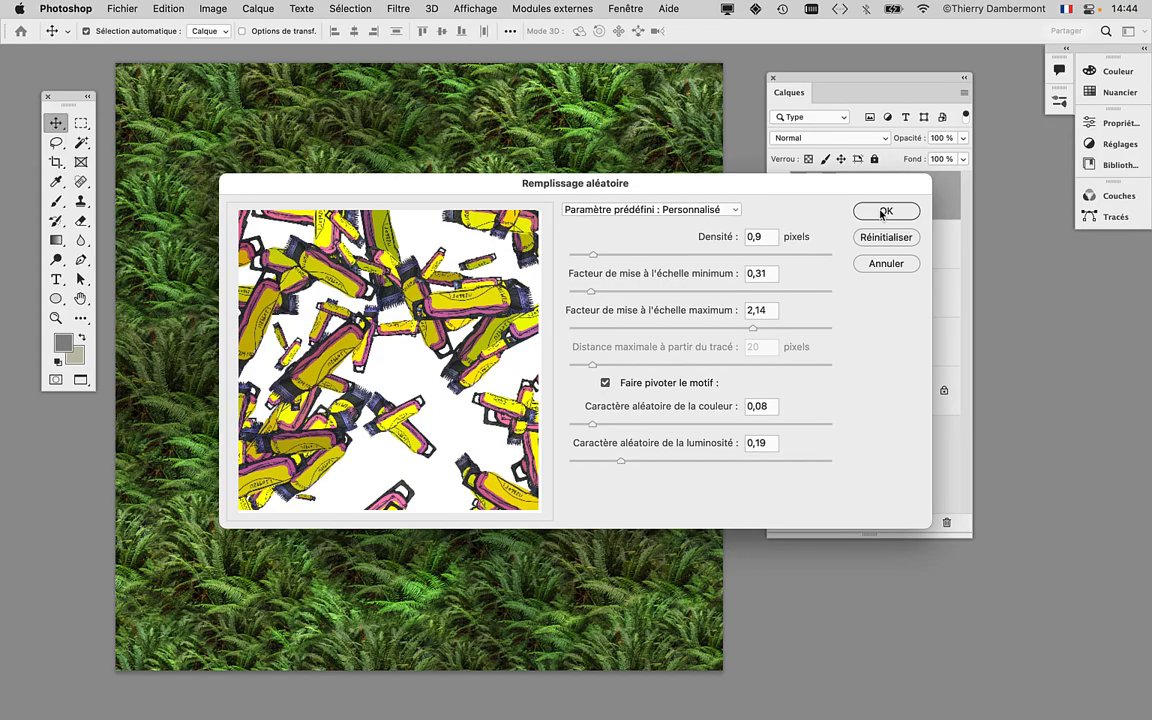
click(881, 212)
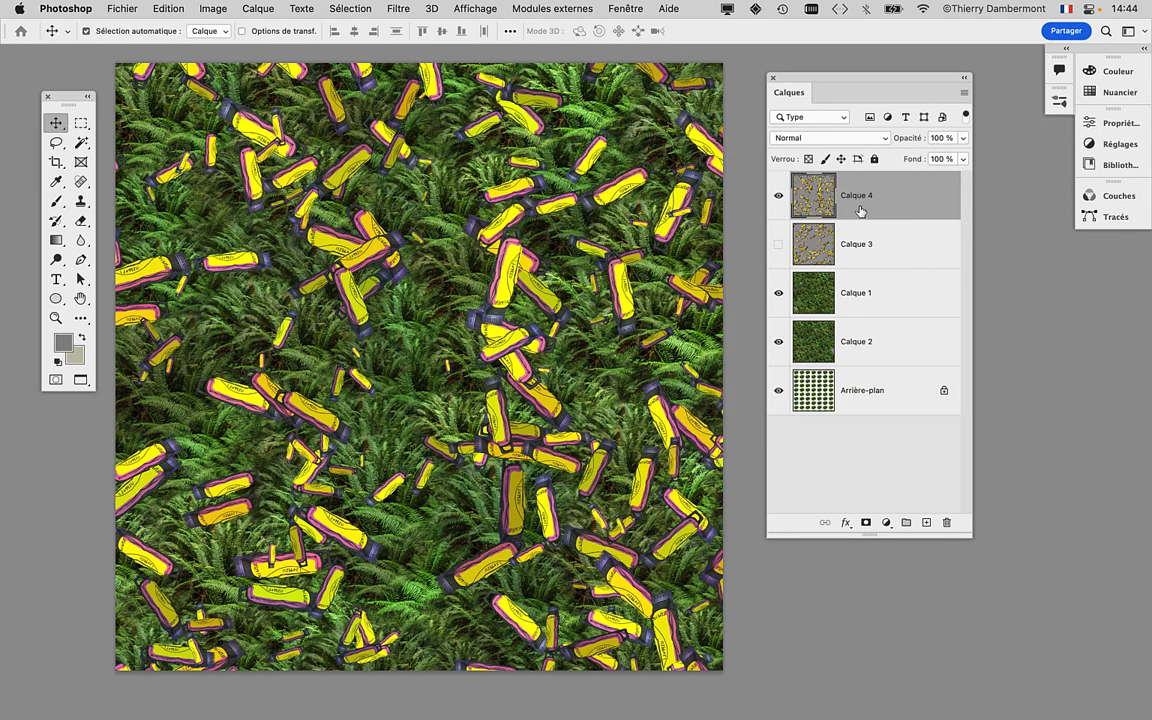
key(super+z)
Step: Restart the scripted random fill with a minimum scale factor of 2,01 and a density of 0,3 pixels
key(shift+F5)
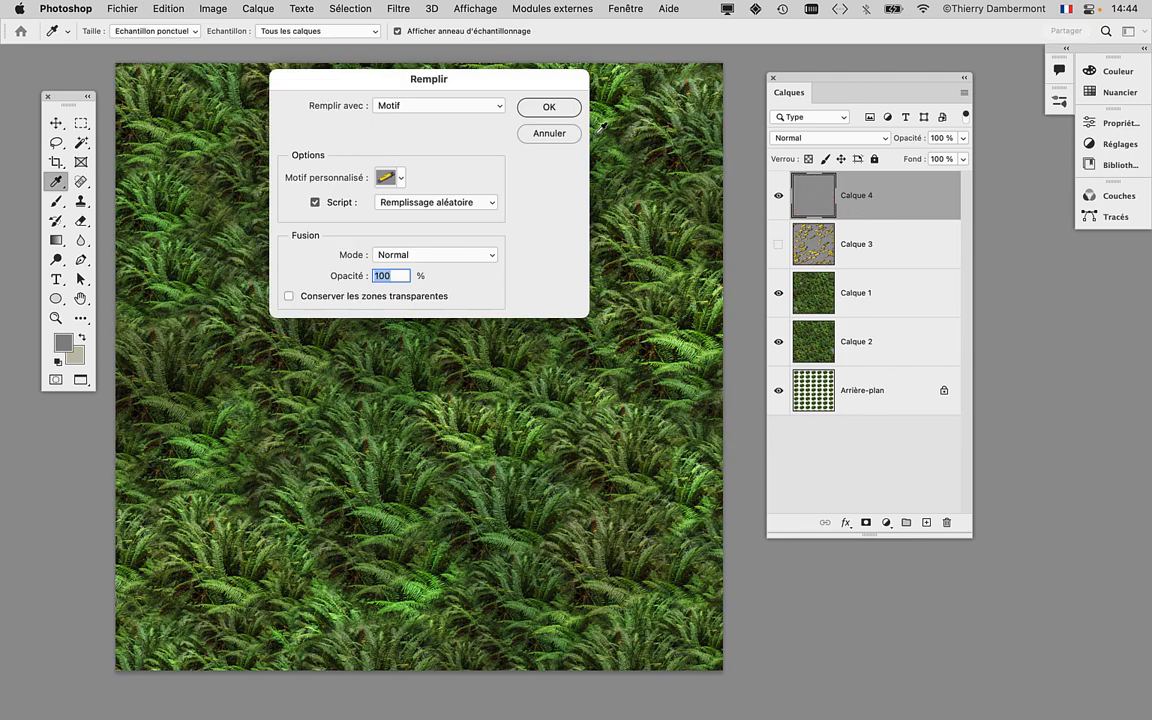
click(549, 106)
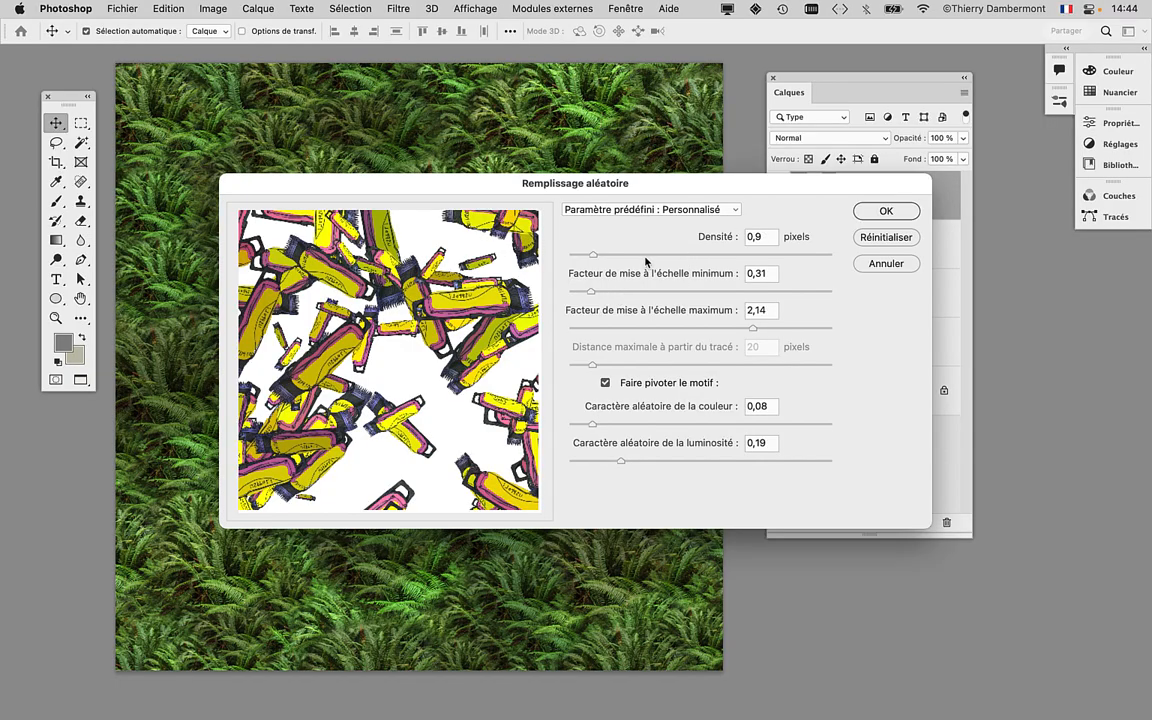
click(734, 141)
drag(646, 255, 741, 291)
click(600, 257)
click(597, 257)
drag(595, 255, 578, 256)
click(577, 256)
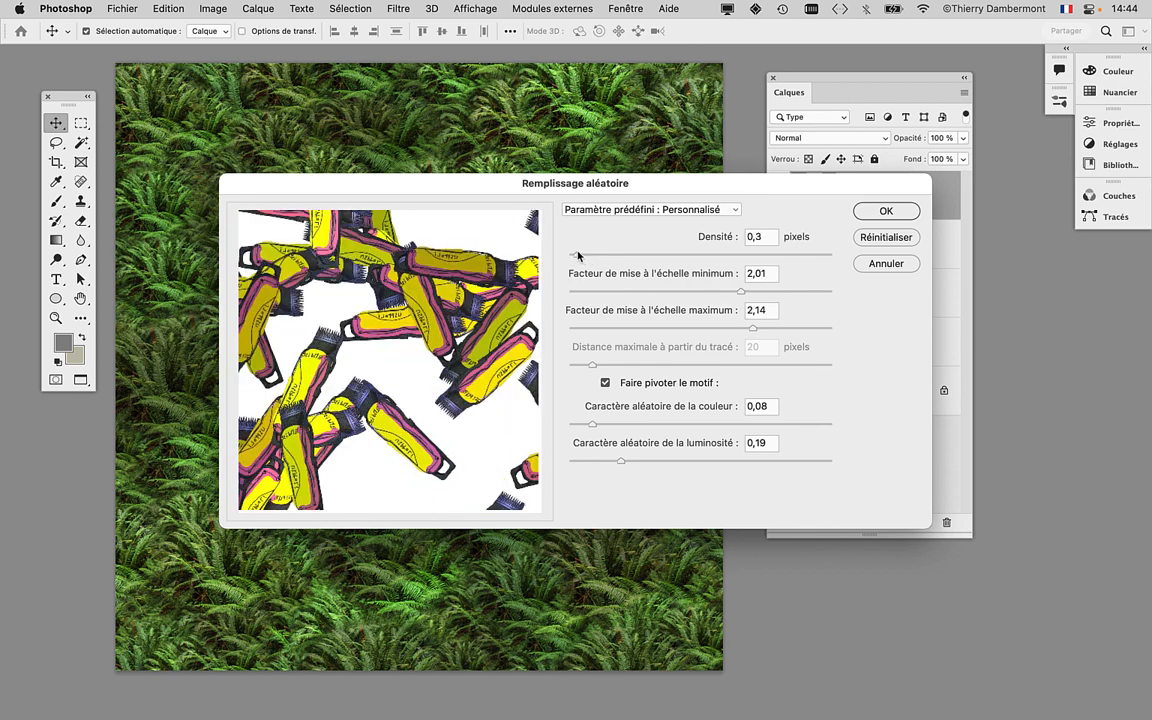
Step: Try the random fill with density 0,9 and minimum scale factor 1,02 on the new layer, and undo it
drag(741, 291, 769, 291)
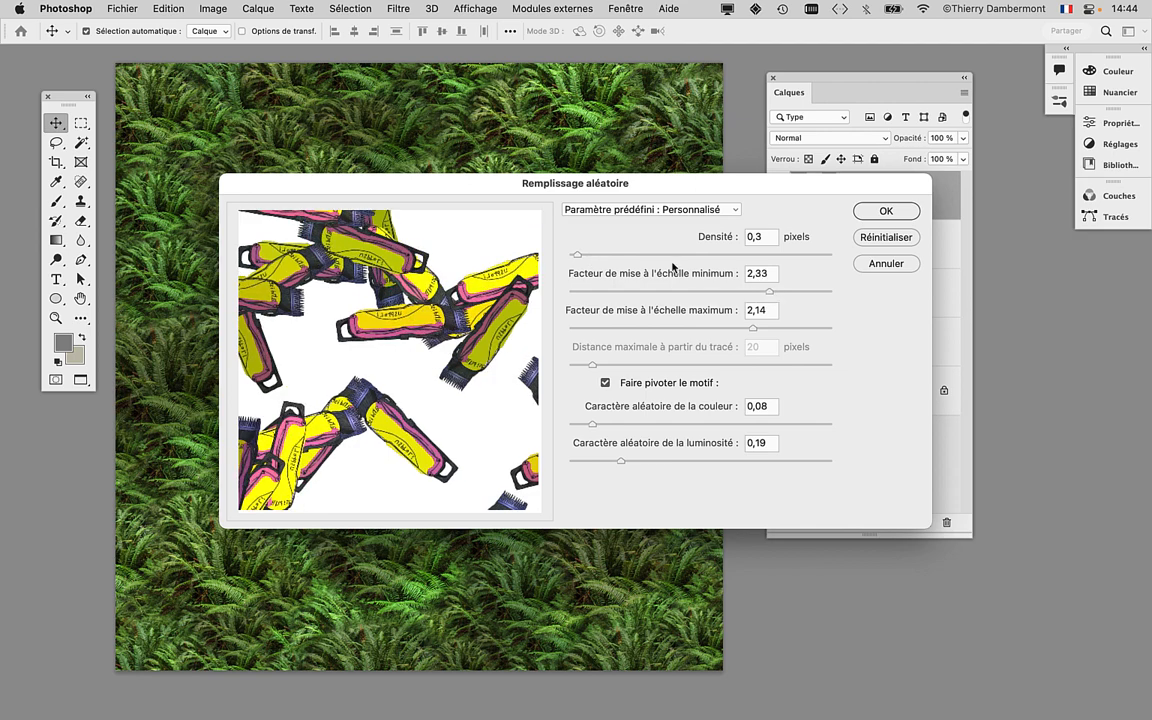
click(588, 257)
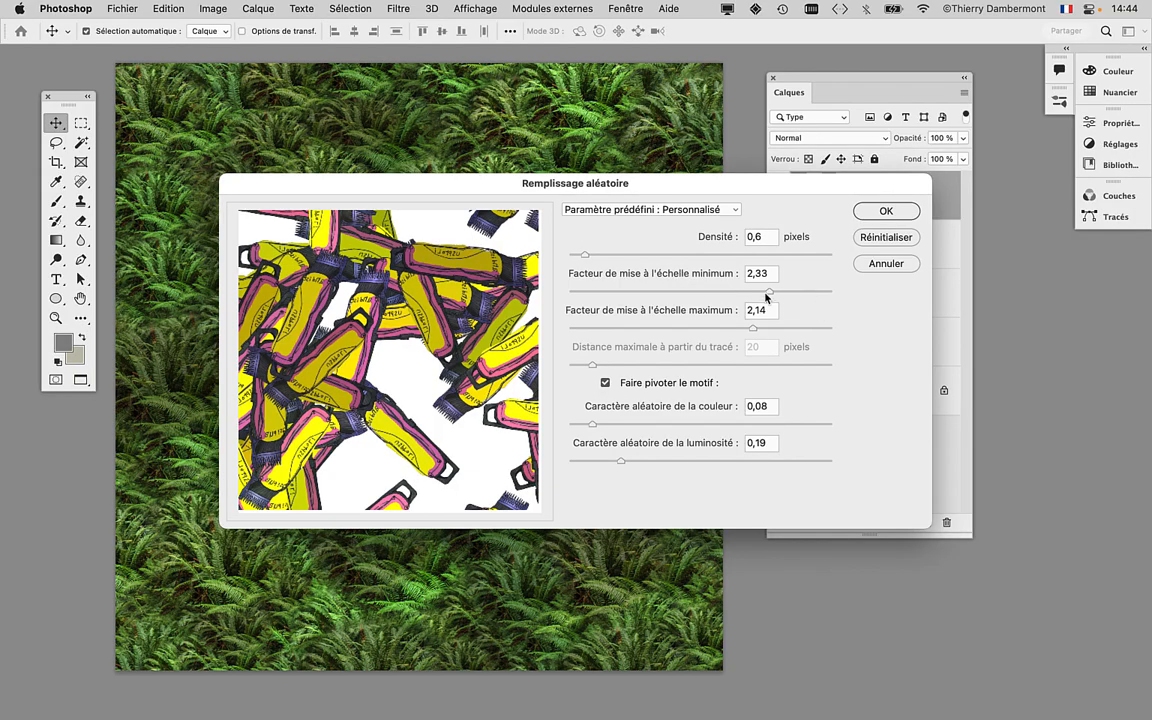
drag(1020, 352, 948, 359)
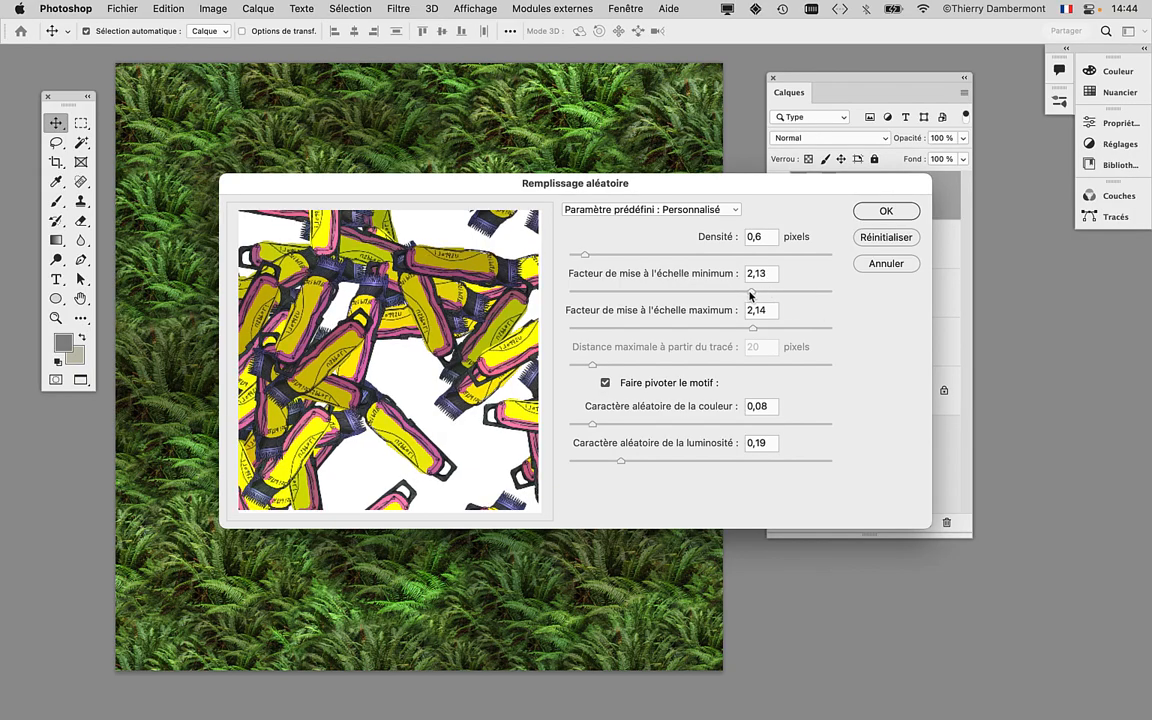
drag(751, 294, 653, 291)
drag(585, 255, 592, 256)
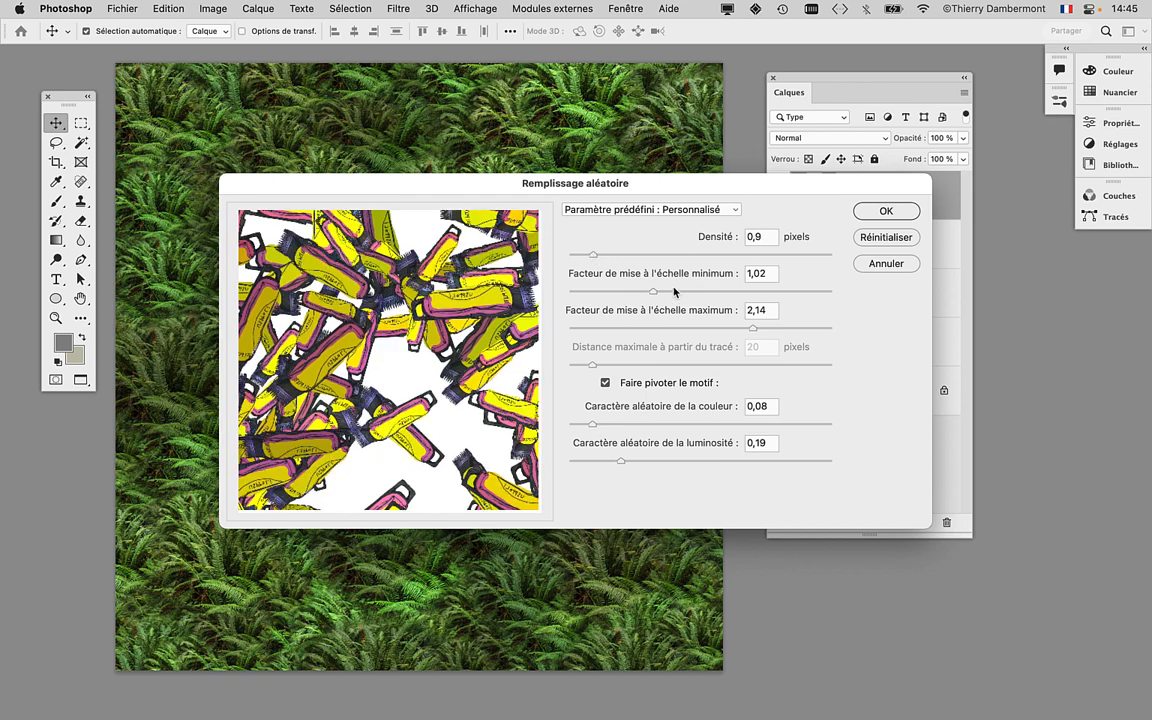
click(896, 215)
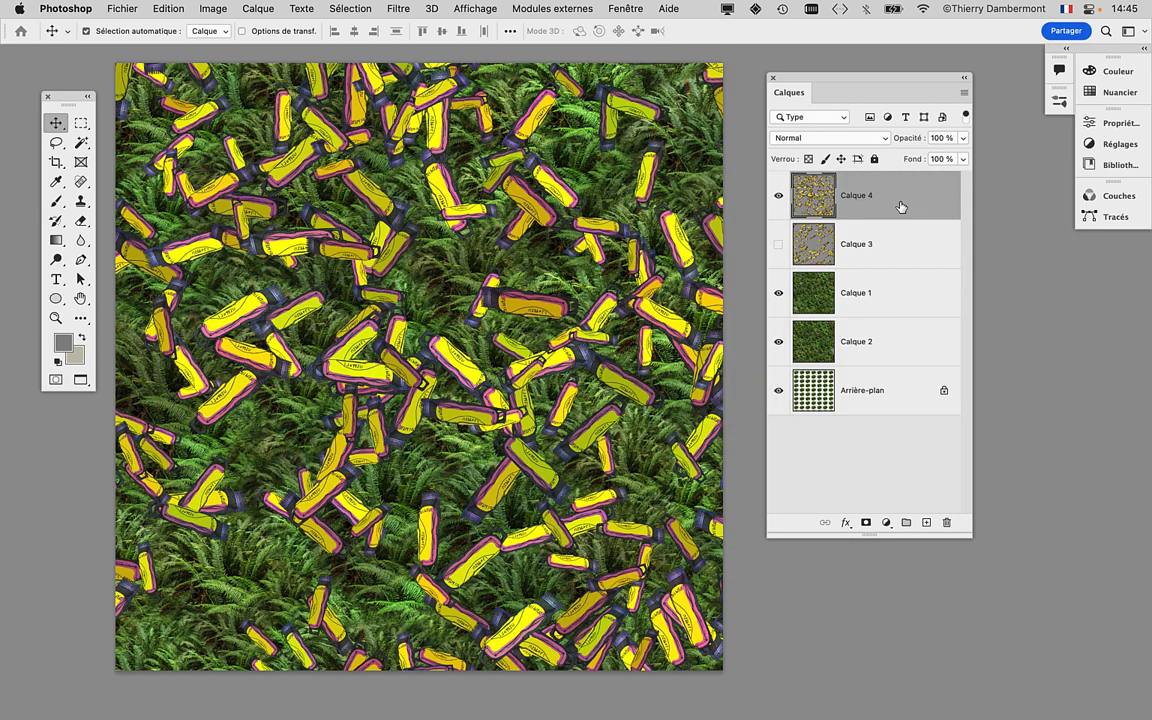
key(super+z)
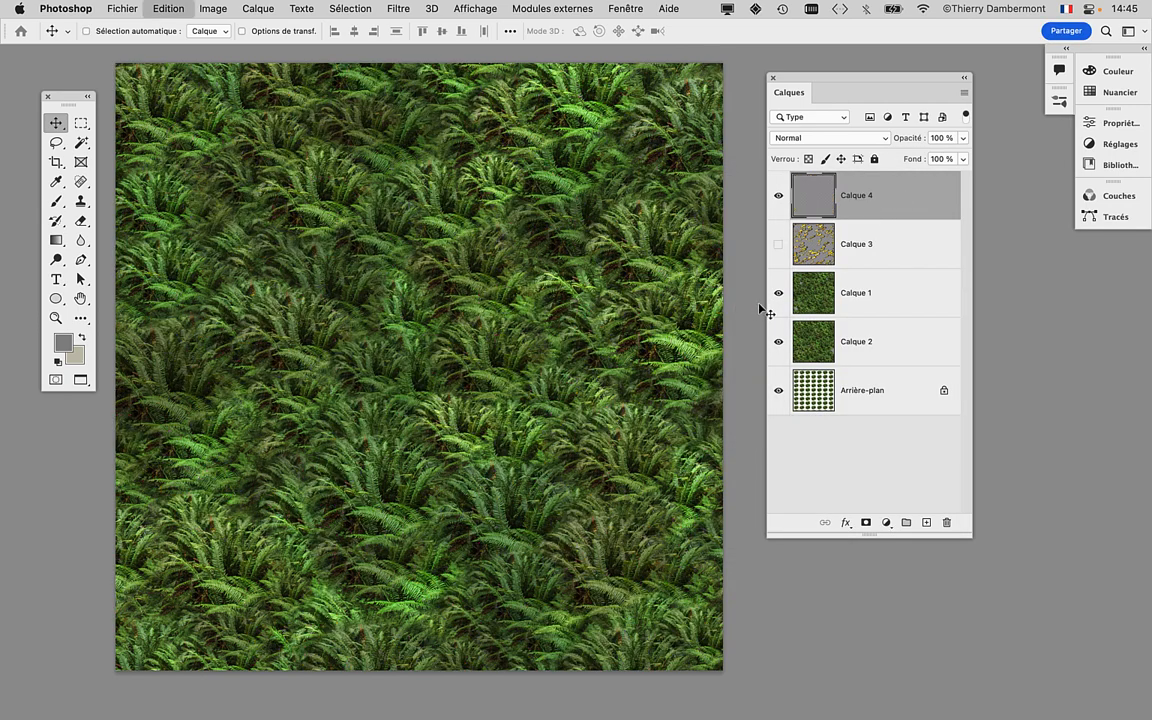
Step: Refill the empty layer with randomly rotated clippers at density 0,9, raising the minimum scale factor close to the 2,14 maximum
key(shift+BackSpace)
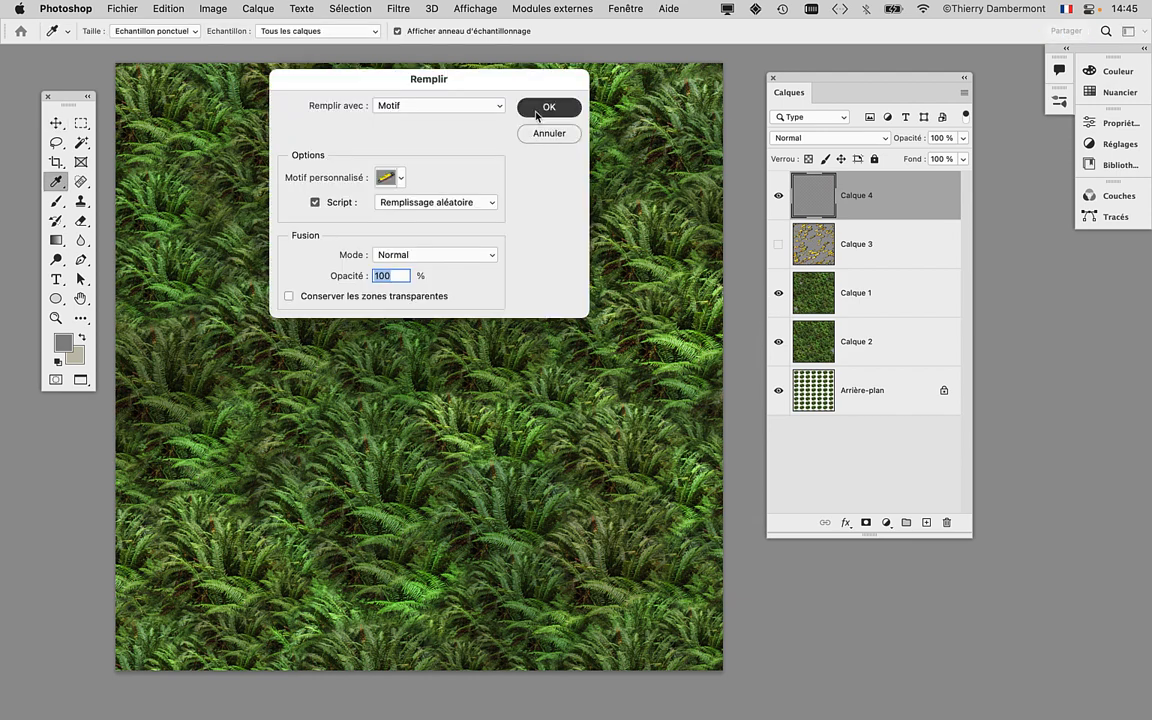
key(Return)
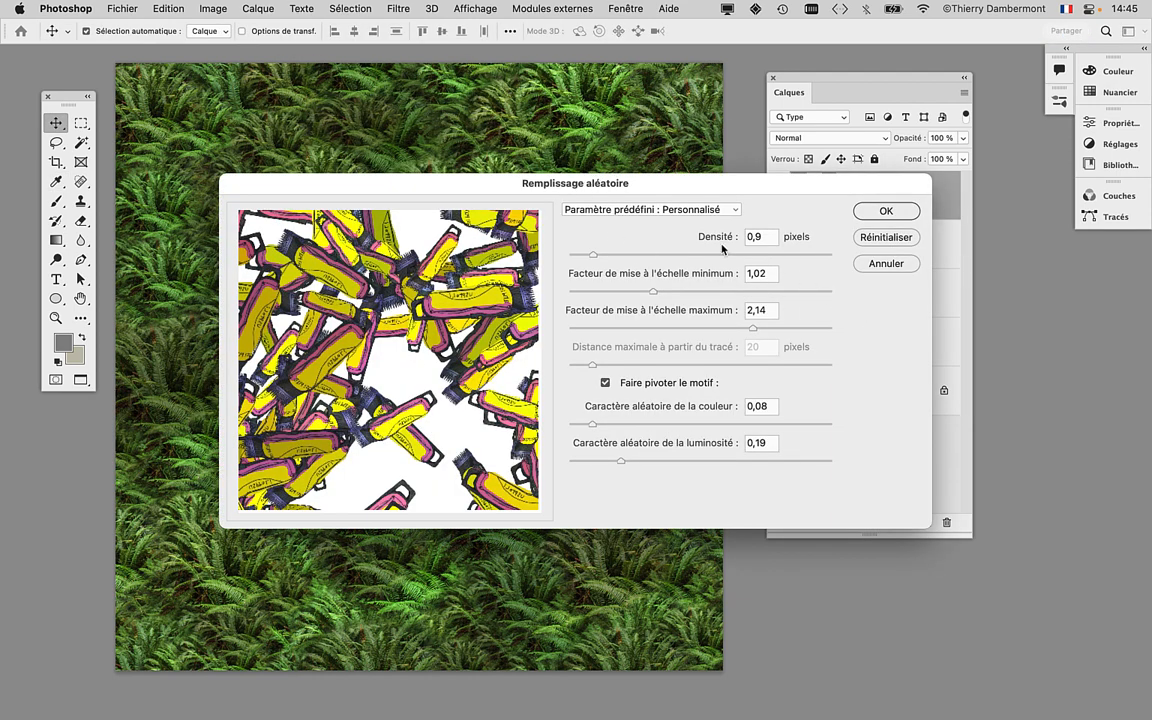
drag(653, 291, 745, 291)
click(884, 211)
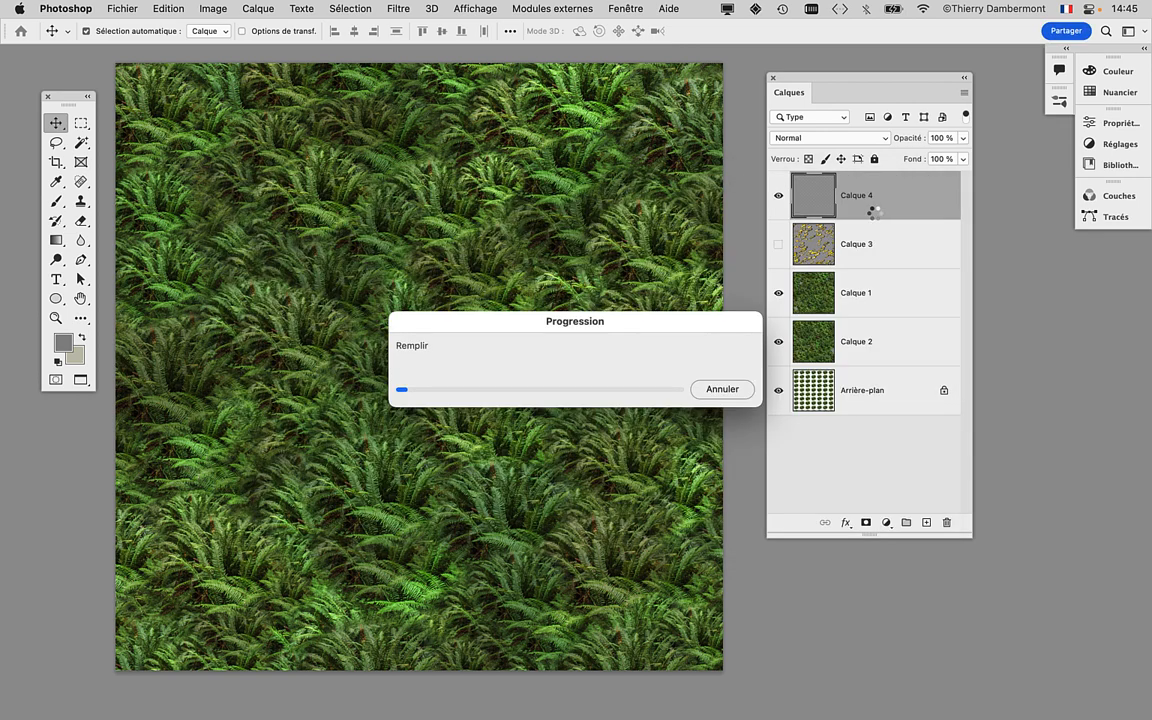
scroll(408, 190, up, 5)
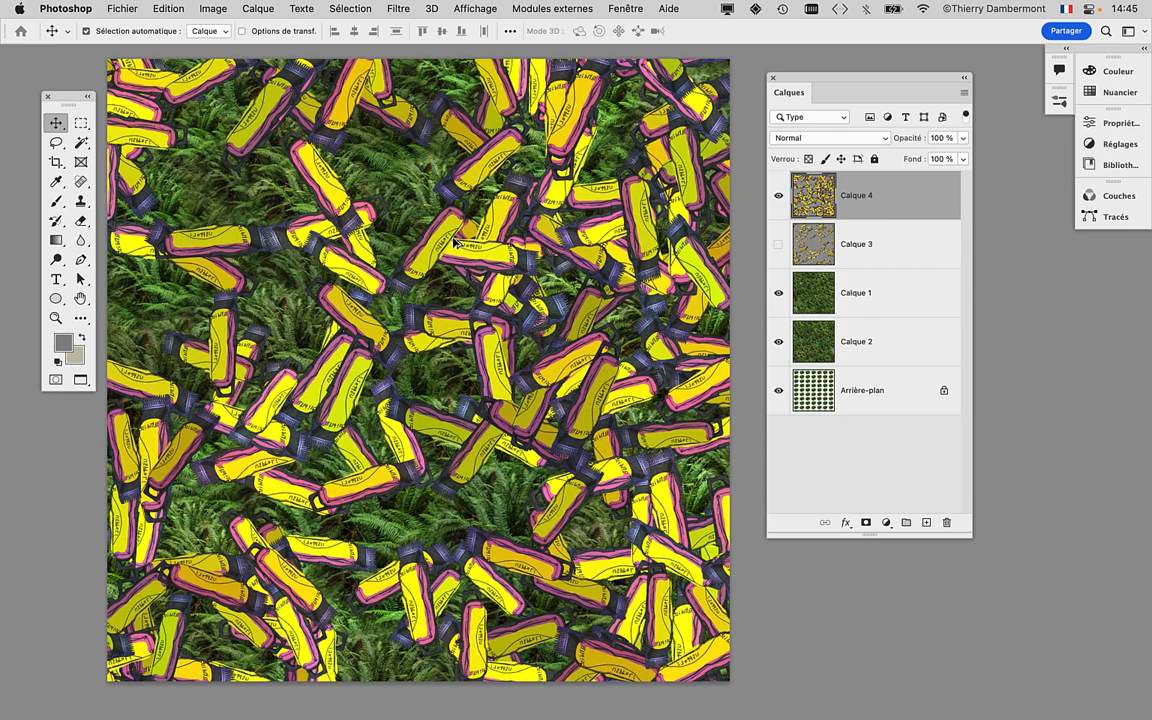
scroll(455, 243, down, 5)
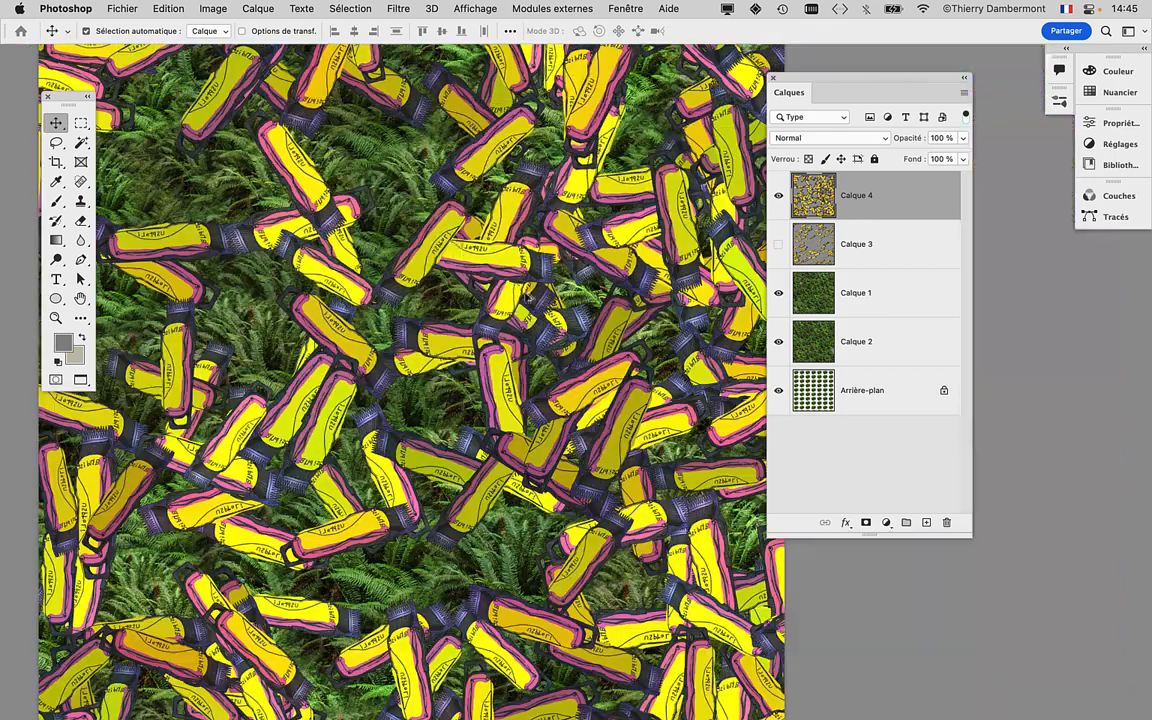
Step: Hide both fern layers and the background, and add a new empty layer directly above the background
click(779, 294)
drag(781, 299, 780, 392)
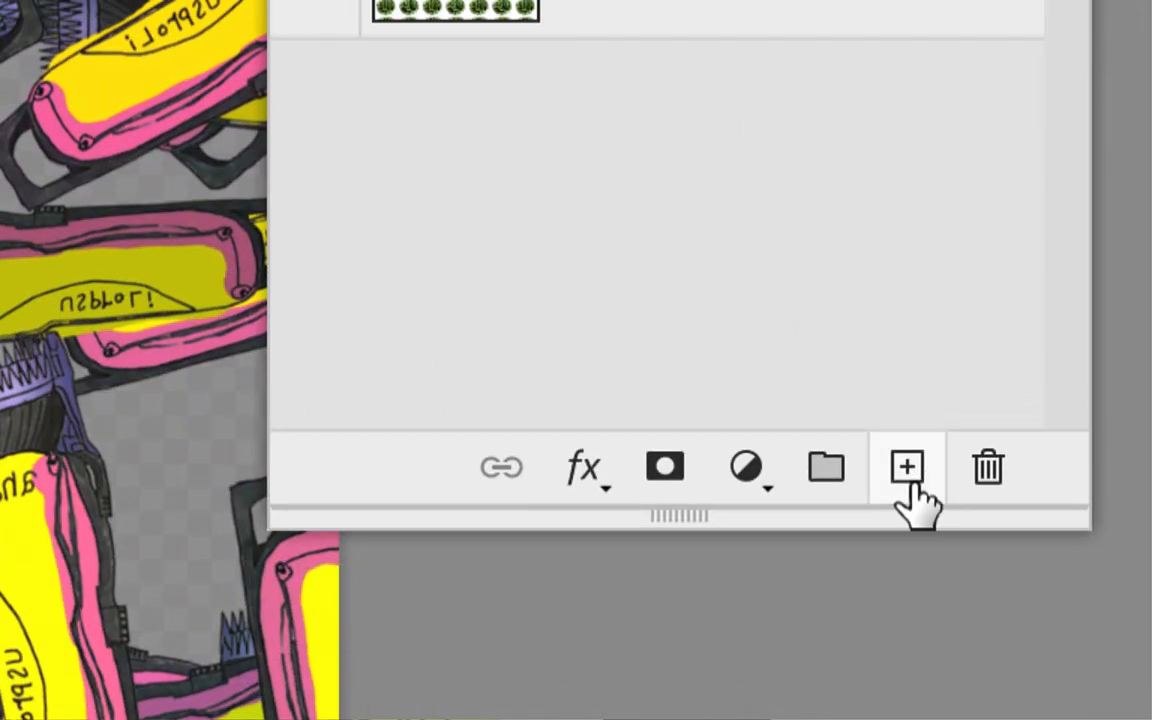
click(908, 470)
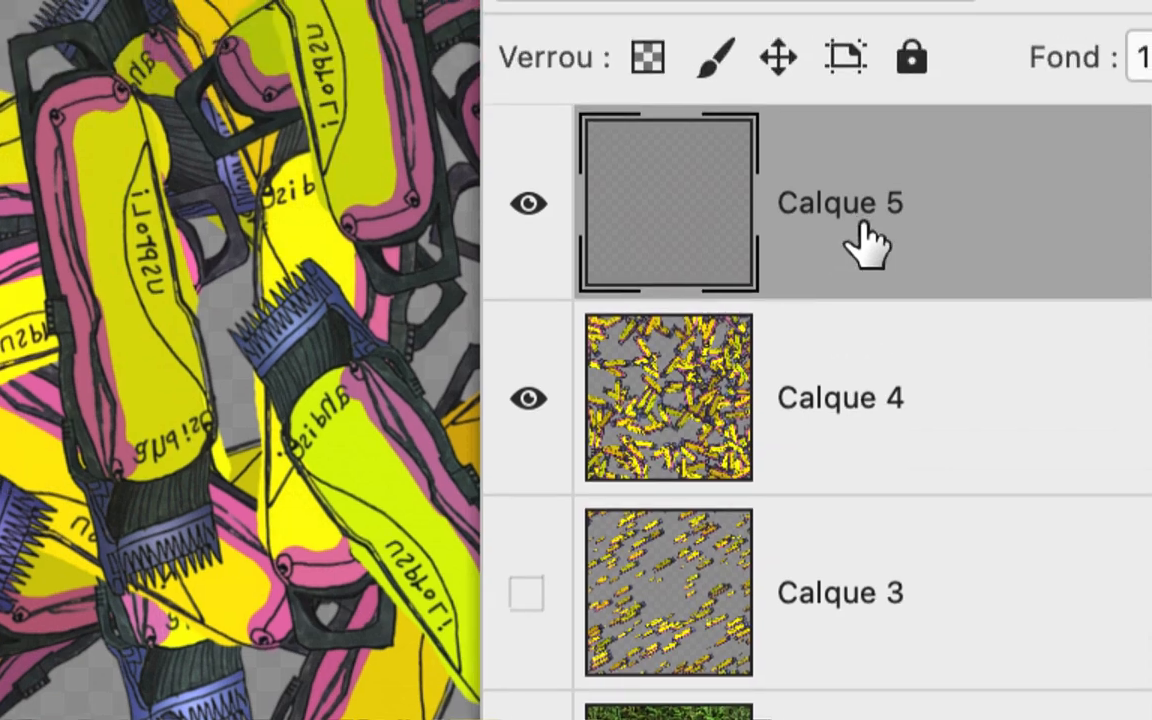
drag(861, 244, 868, 420)
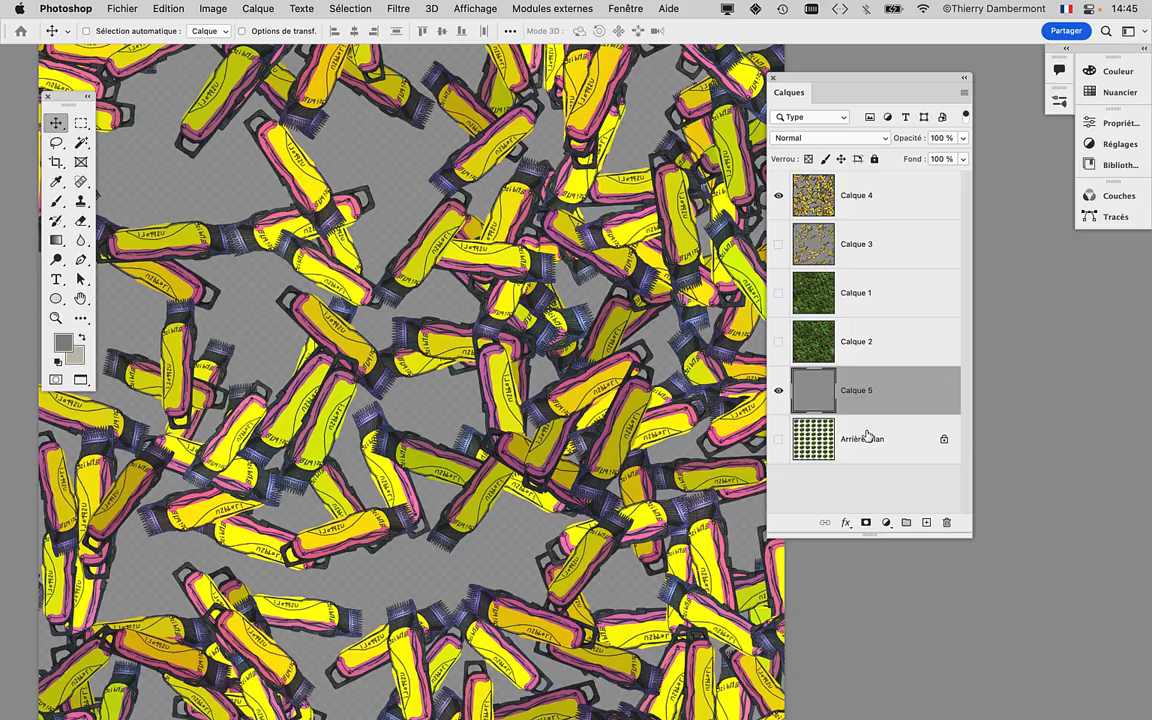
Step: Draw a radial blue-to-purple gradient on the new layer with the Gradient tool, centred near the middle of the canvas
click(57, 241)
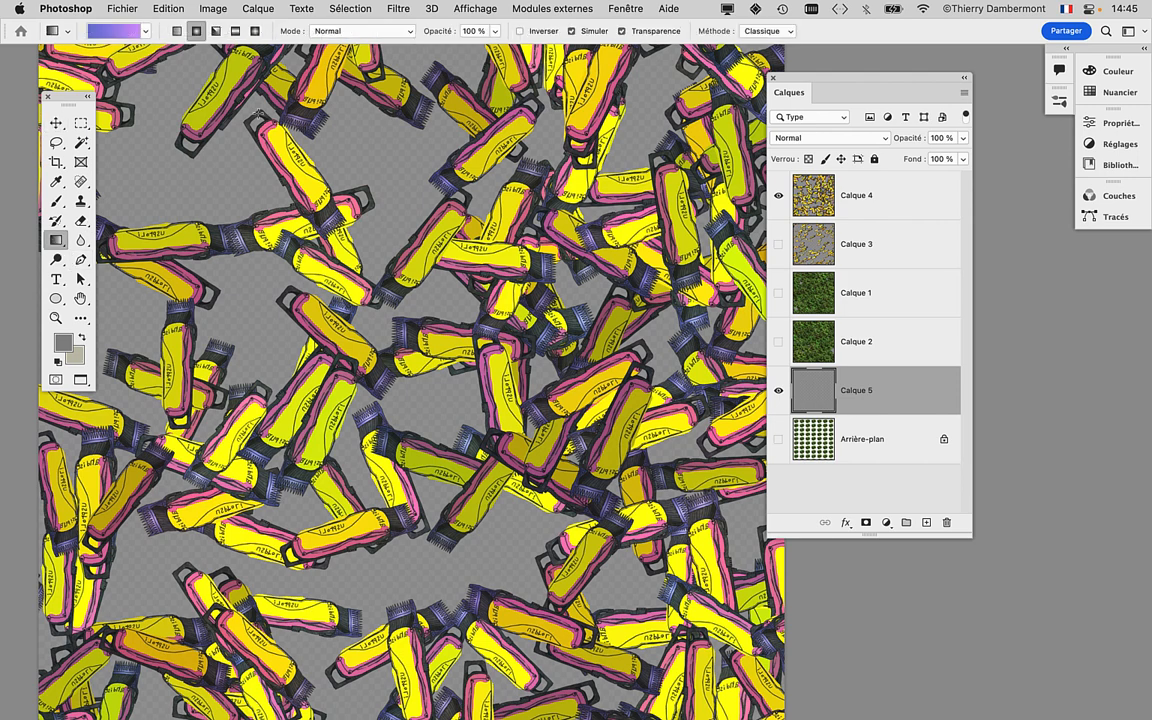
drag(430, 298, 546, 445)
scroll(596, 481, down, 3)
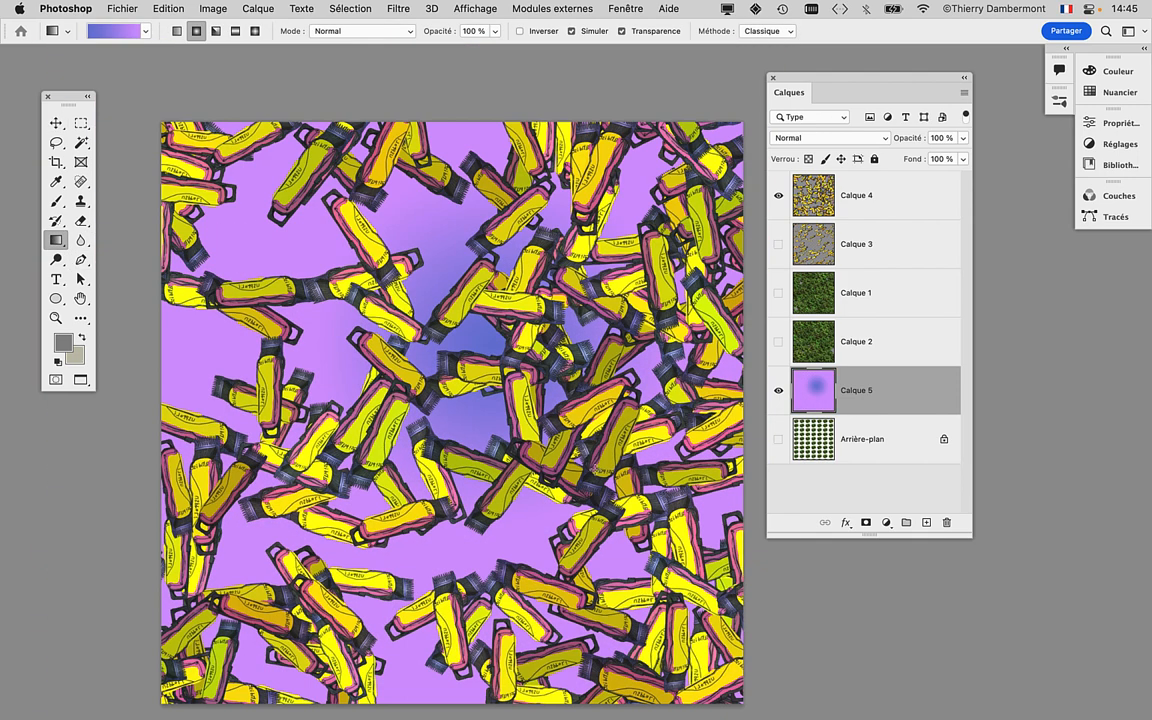
drag(262, 505, 351, 351)
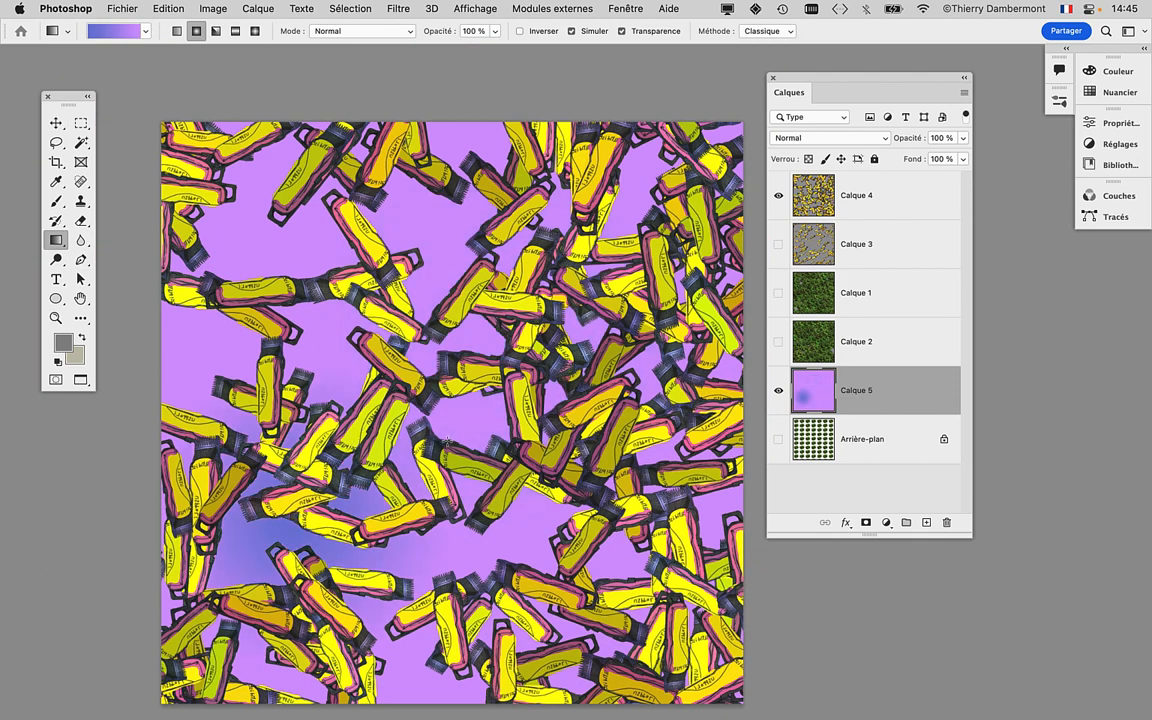
drag(420, 418, 488, 275)
scroll(490, 418, up, 2)
scroll(490, 430, down, 2)
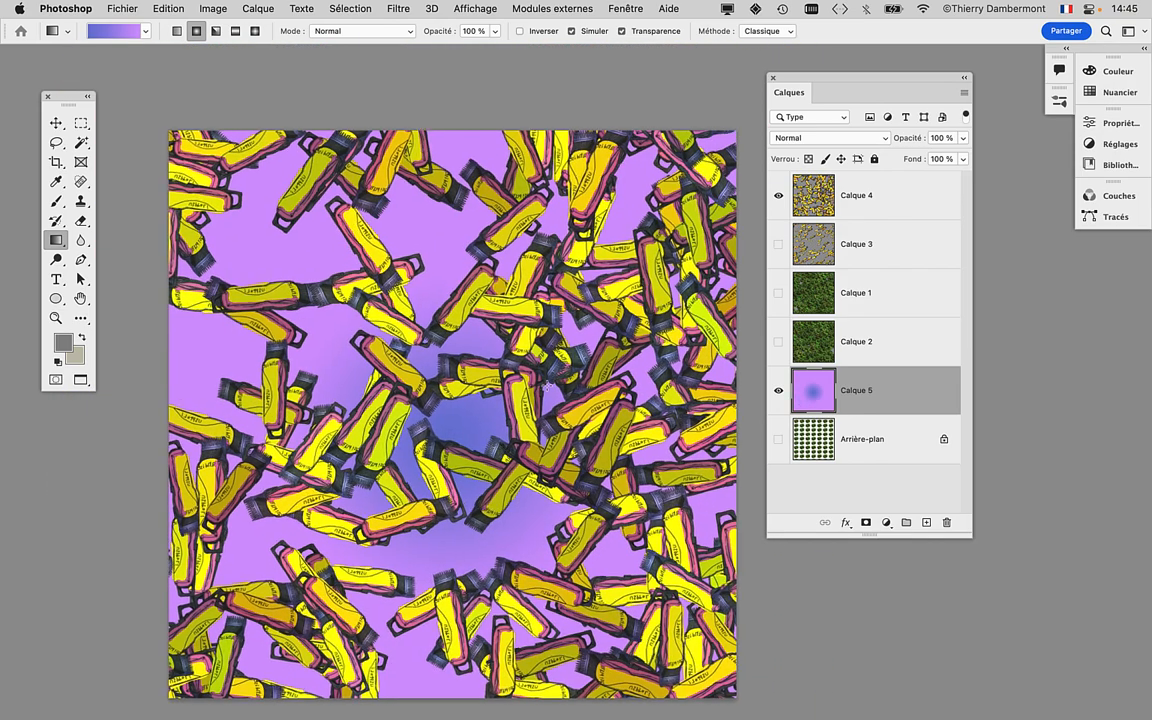
scroll(548, 388, up, 3)
scroll(494, 350, up, 2)
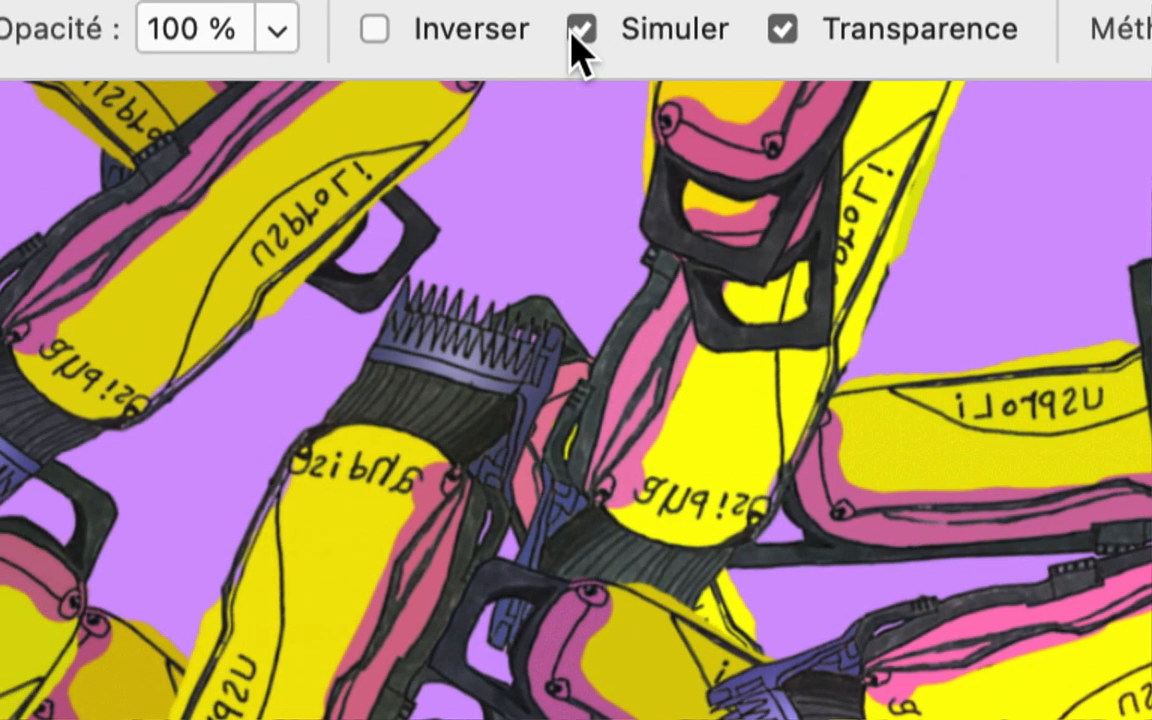
Step: Reverse the gradient colours and redraw the radial gradient from the canvas centre, with a wide purple core fading to blue
click(543, 30)
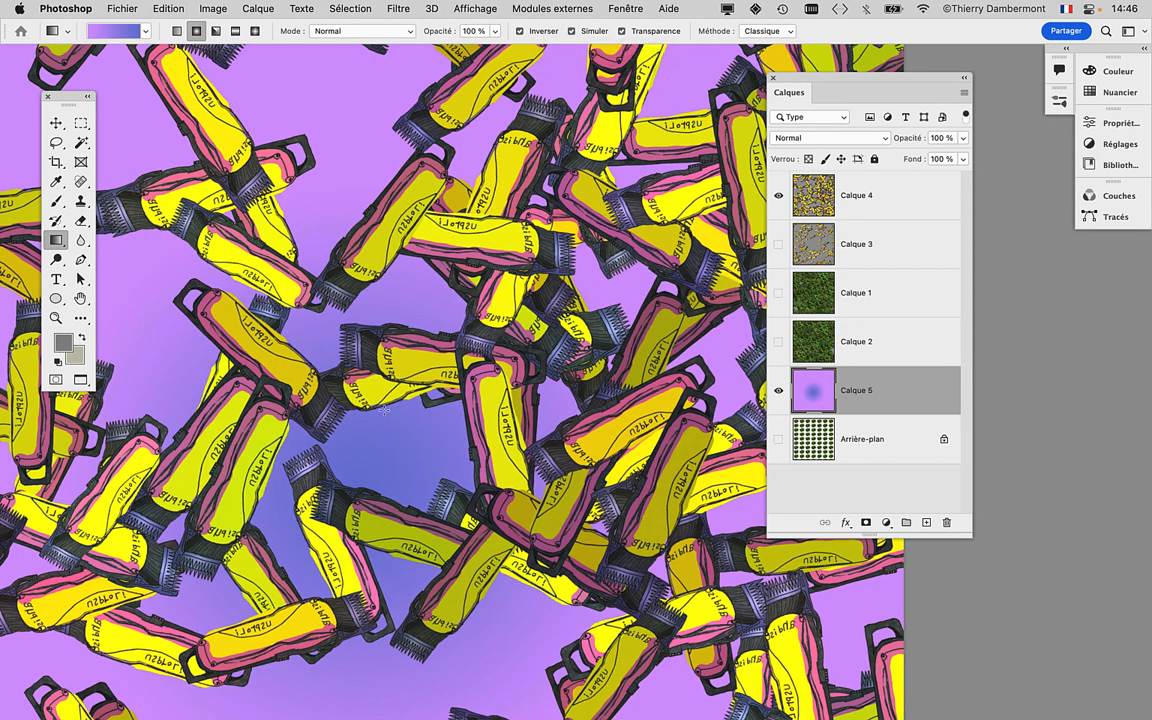
drag(373, 429, 560, 216)
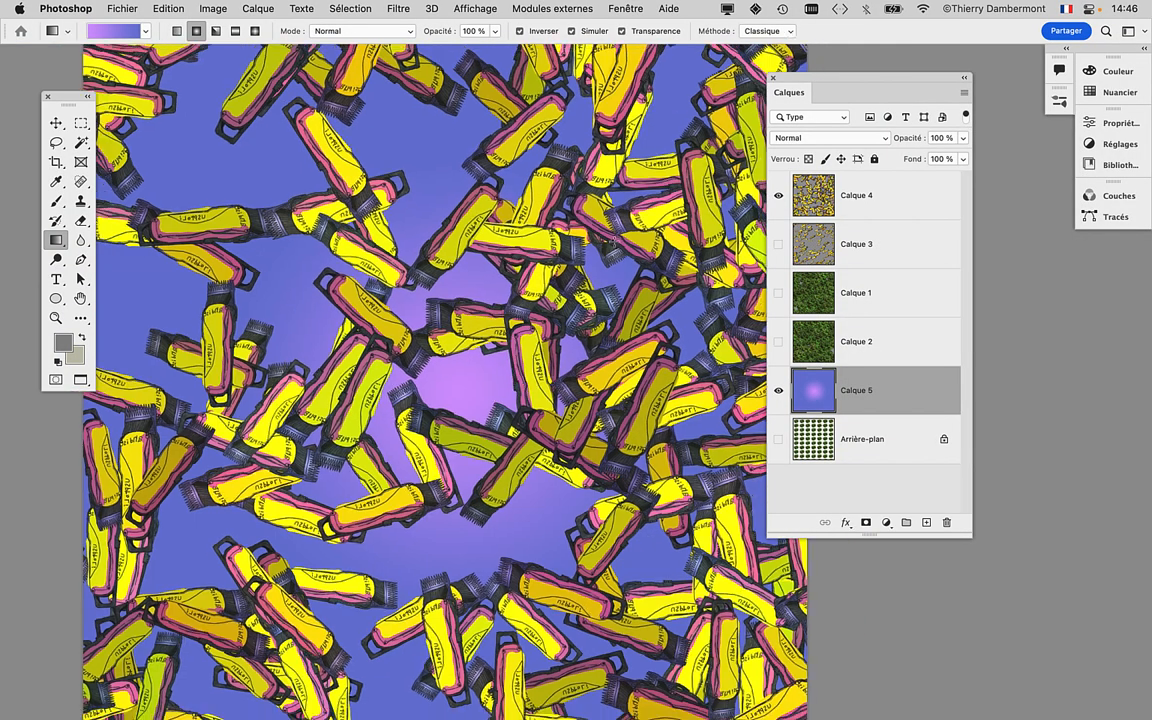
scroll(613, 243, down, 5)
drag(522, 315, 703, 63)
drag(534, 331, 576, 196)
scroll(551, 272, up, 3)
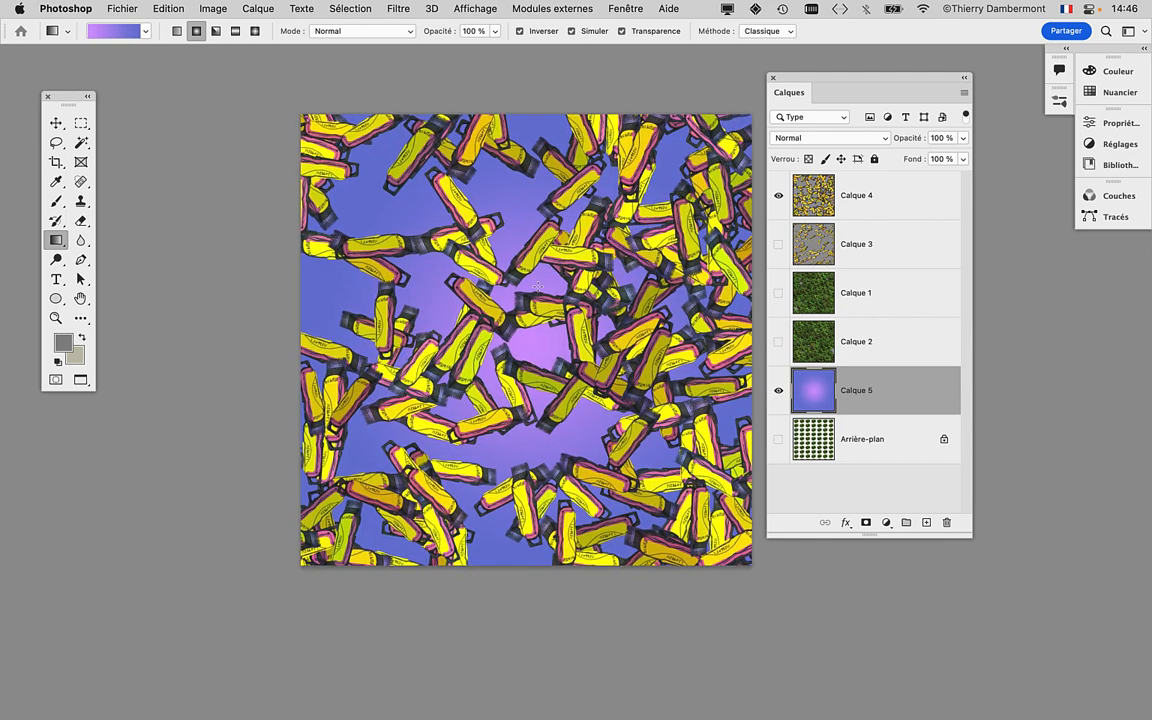
drag(450, 280, 395, 285)
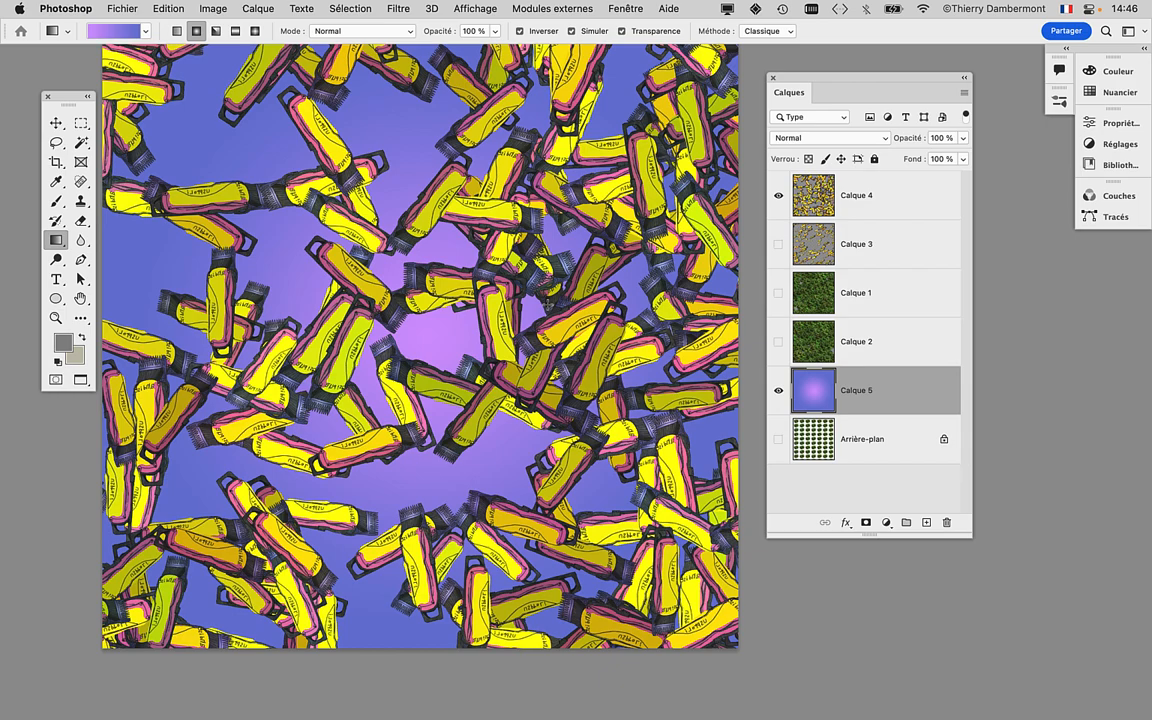
Step: Add a drop shadow effect to the clipper pattern layer at the top of the layer stack
click(854, 194)
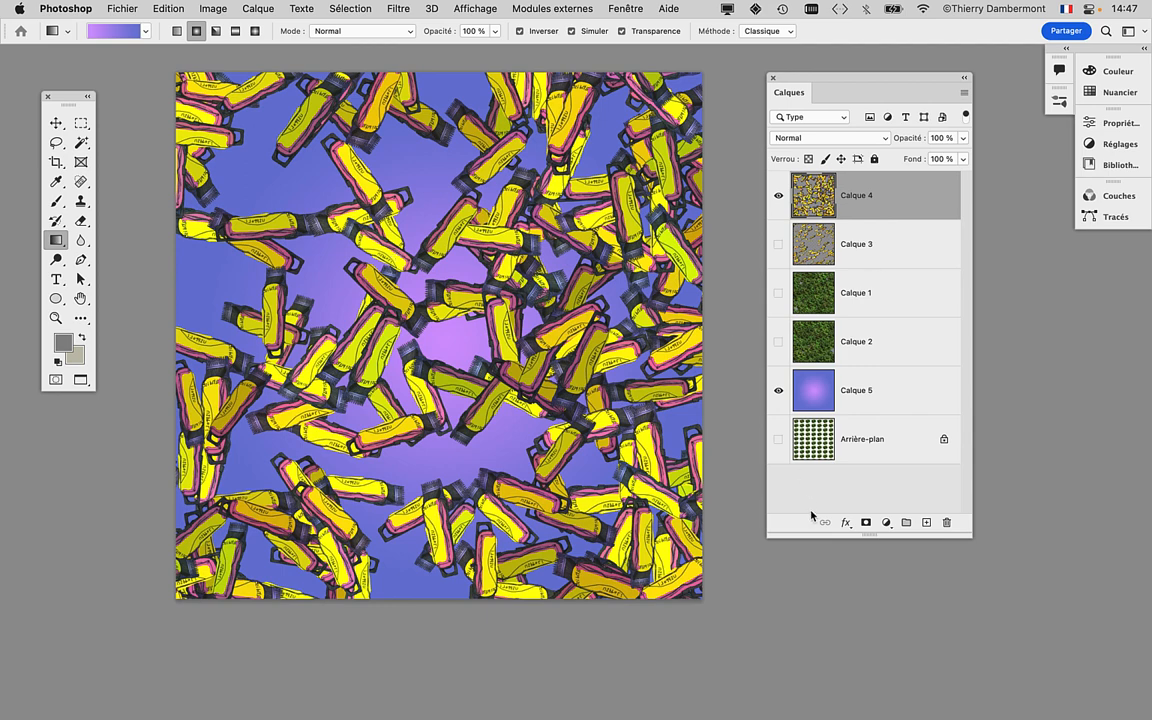
drag(868, 534, 888, 180)
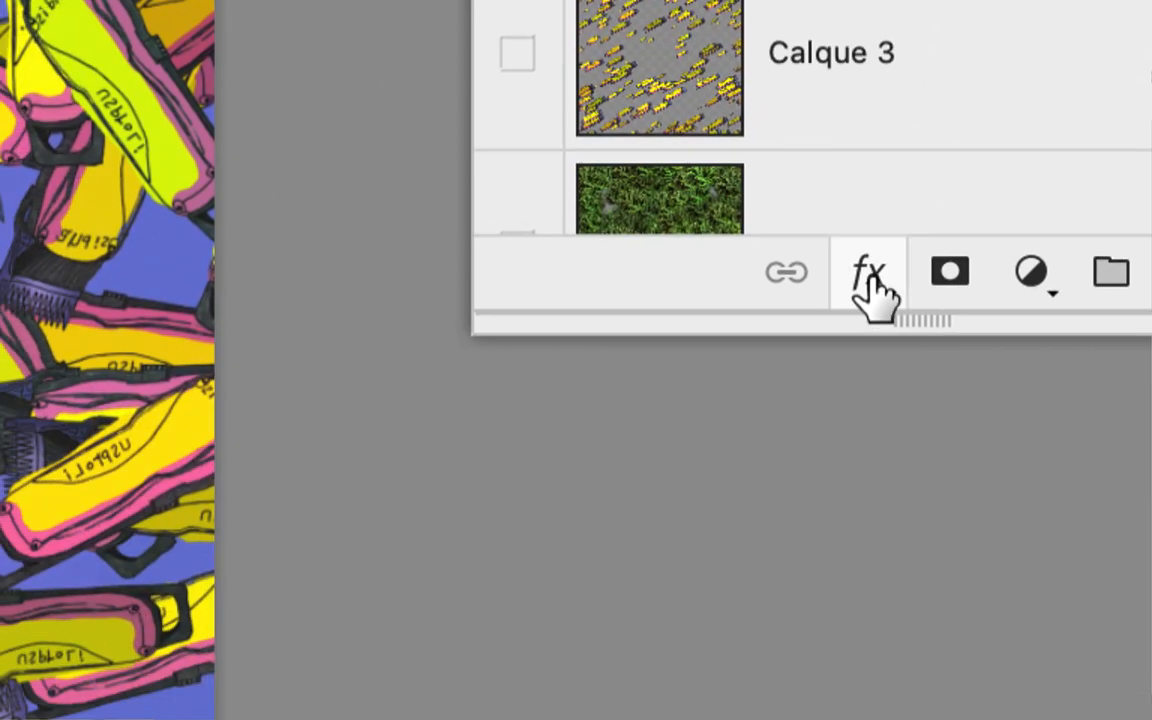
click(808, 634)
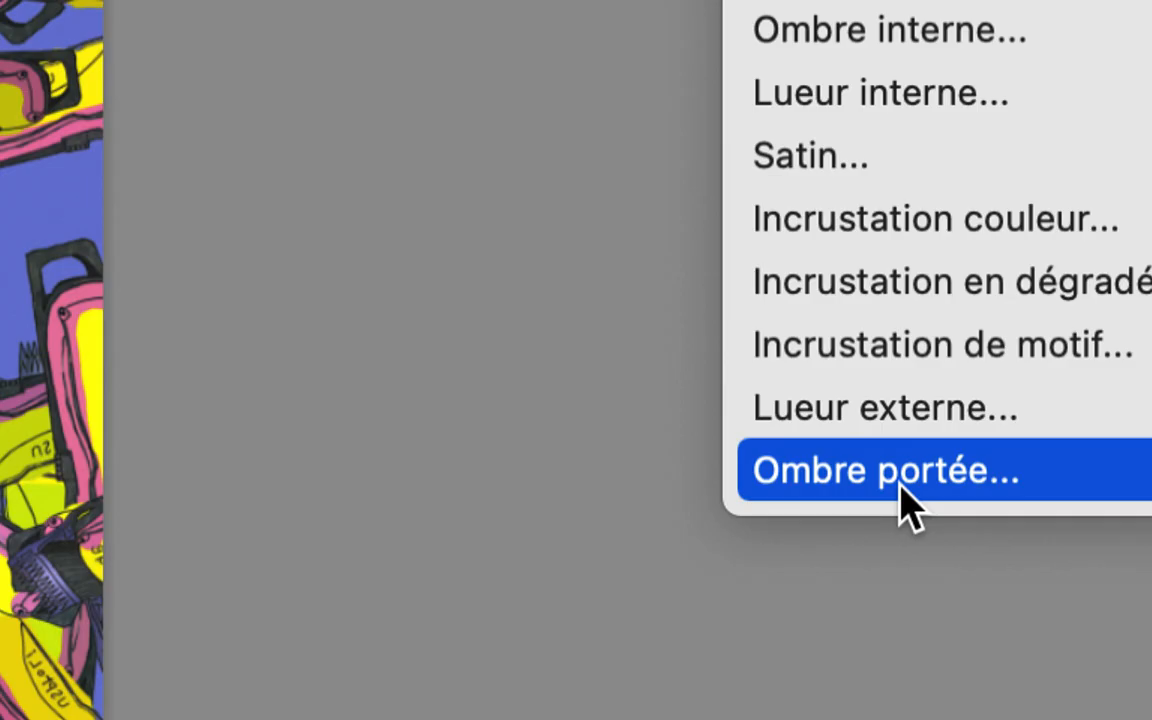
click(903, 490)
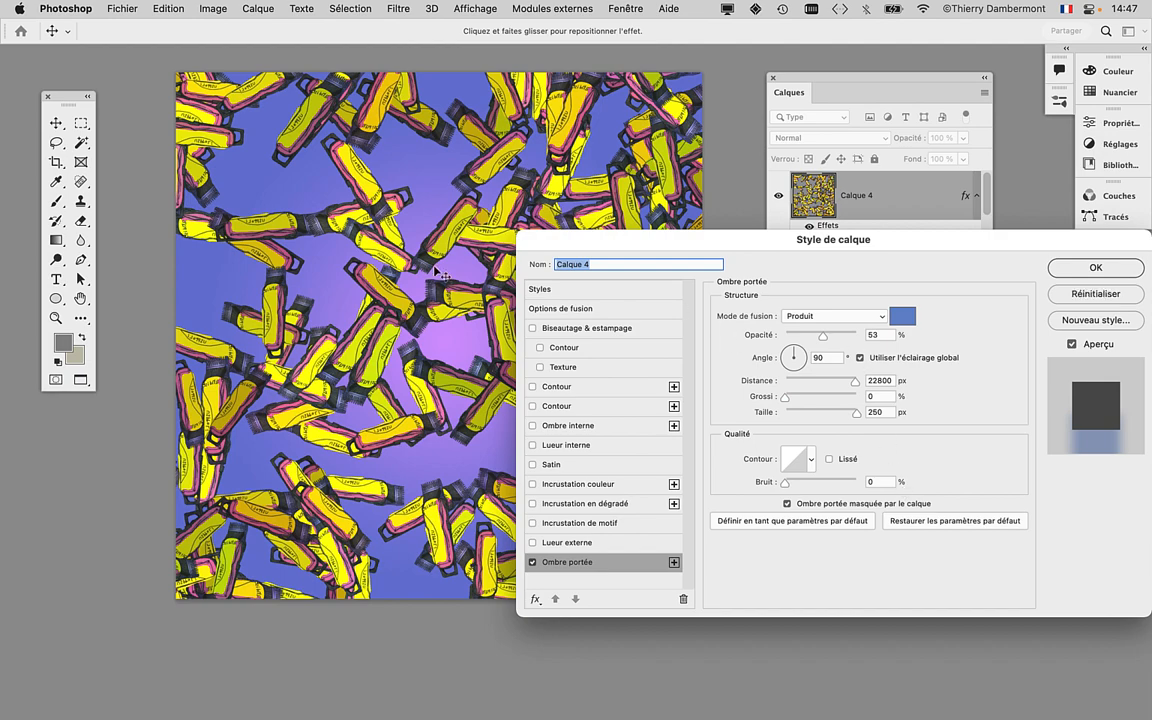
scroll(440, 268, up, 4)
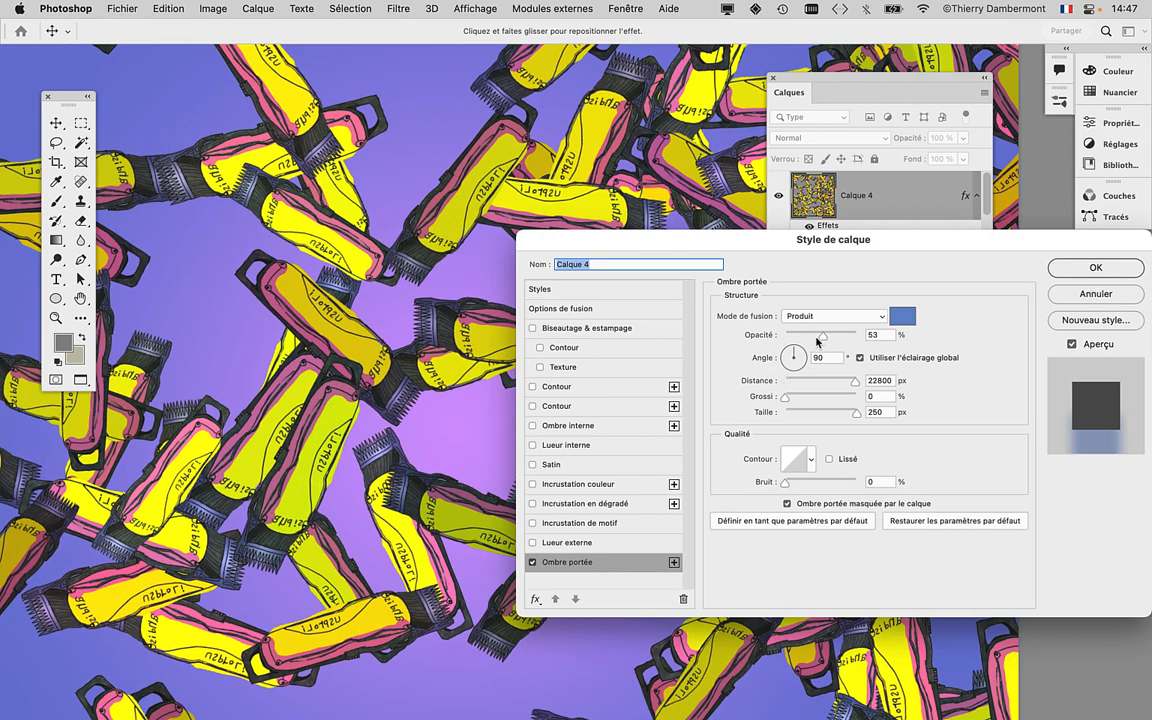
Step: Set the drop shadow's spread to 11%, its opacity to 73% and its colour to black (000000)
drag(789, 397, 792, 403)
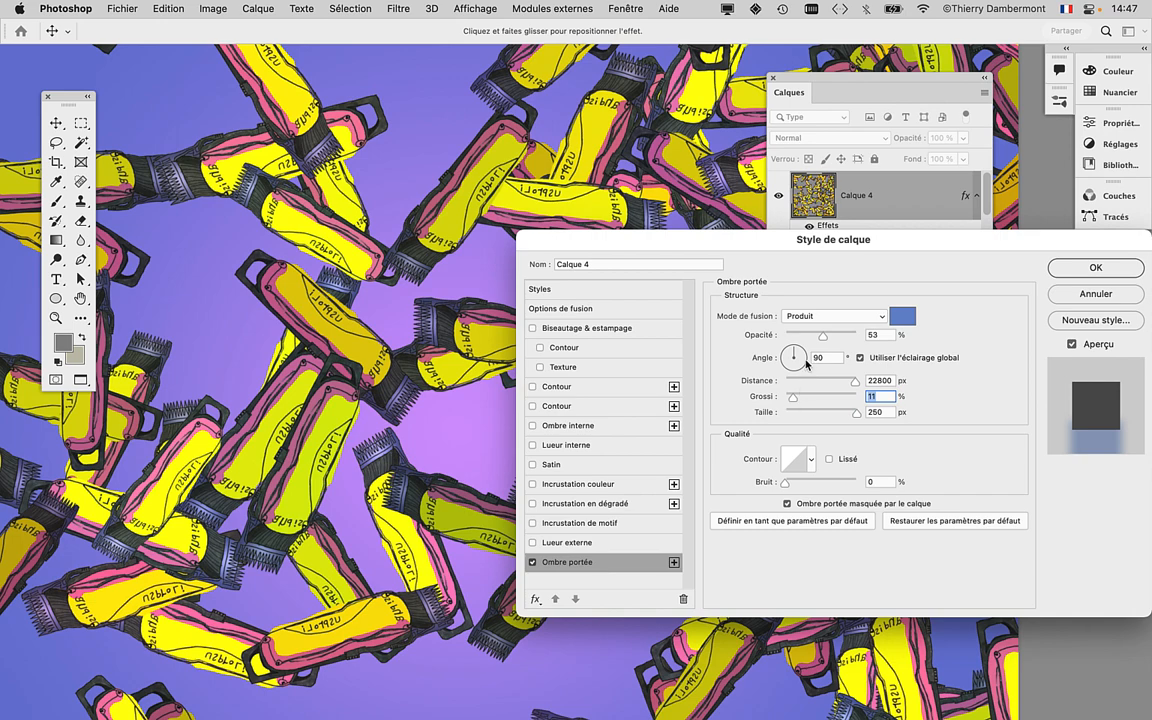
drag(817, 336, 837, 336)
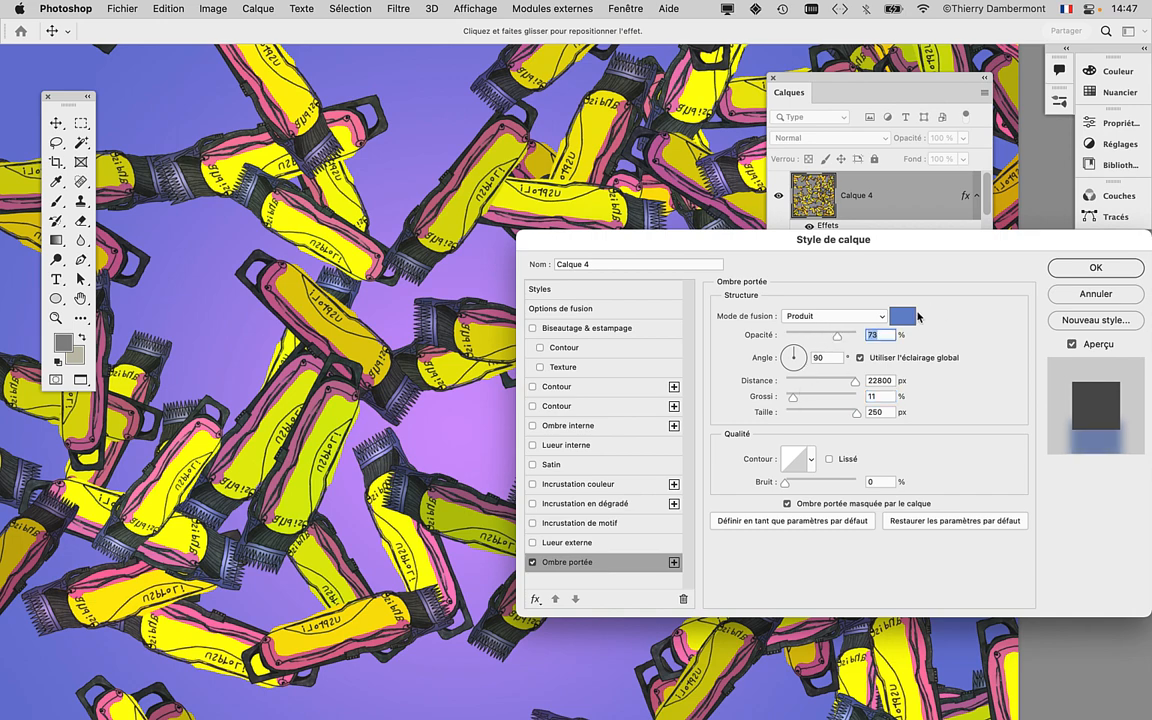
click(904, 316)
mouse_move(326, 432)
mouse_down()
mouse_move(303, 537)
mouse_move(241, 588)
mouse_up()
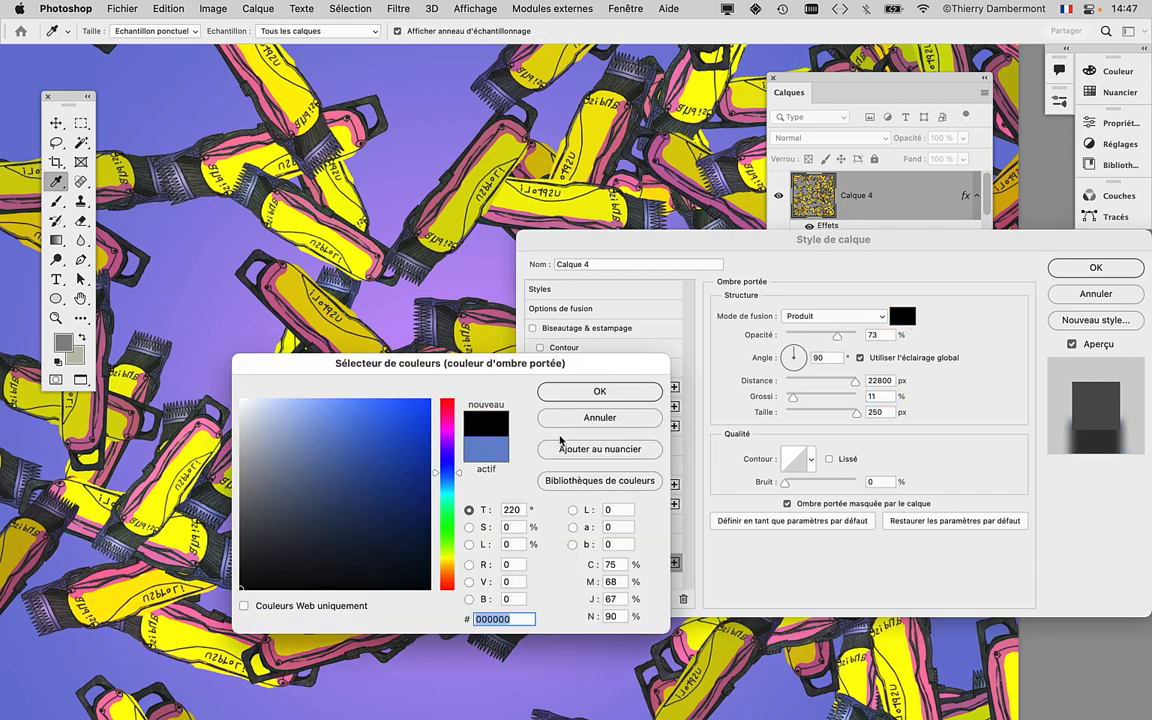
click(600, 393)
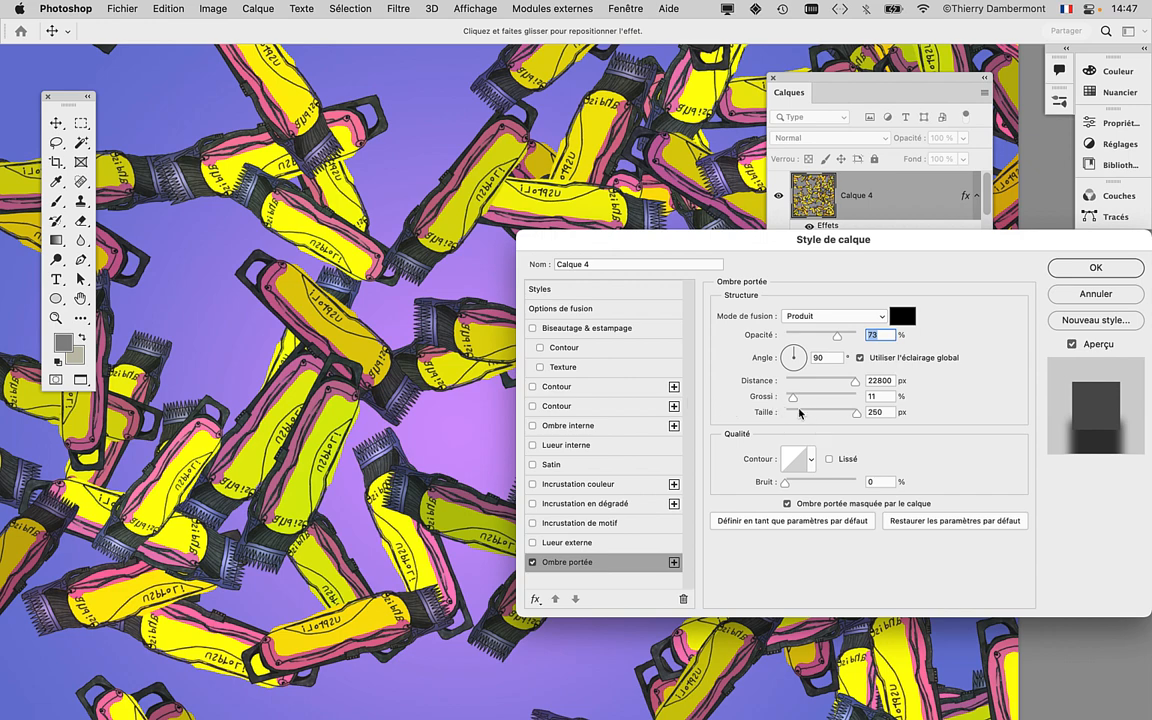
Step: Refine the drop shadow to 17 px distance, 15% spread, 32 px size and 32% opacity
click(799, 412)
drag(799, 412, 806, 415)
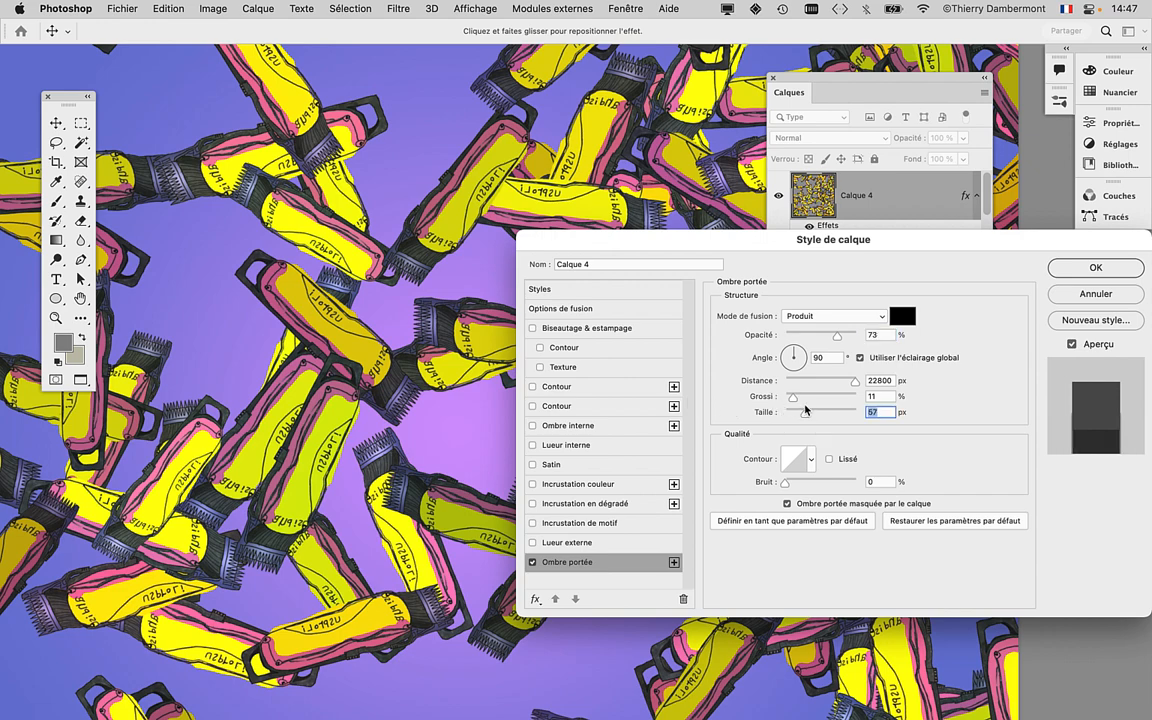
click(795, 397)
click(787, 381)
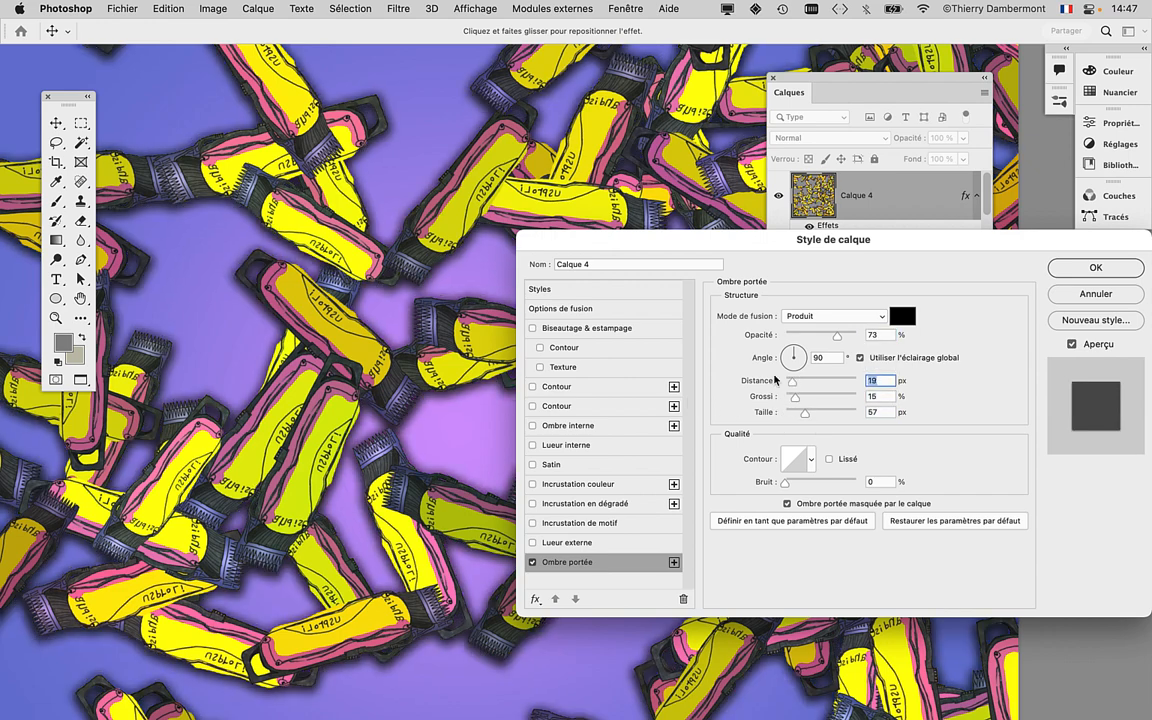
drag(787, 381, 797, 381)
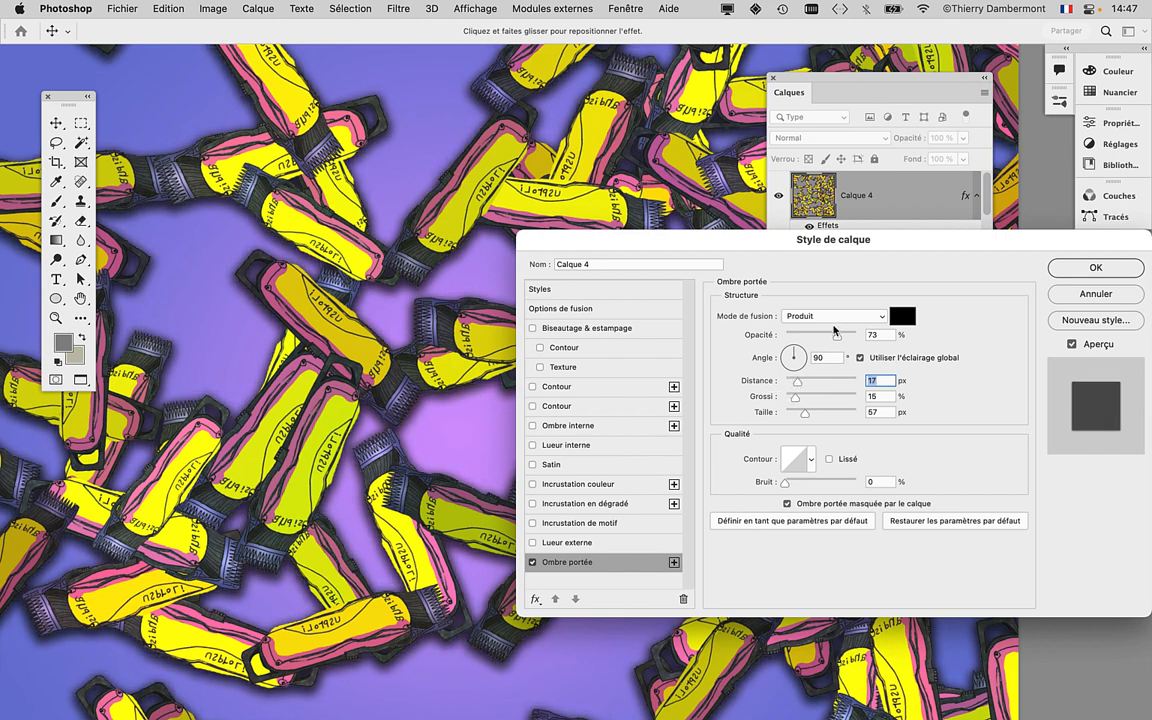
drag(836, 330, 808, 334)
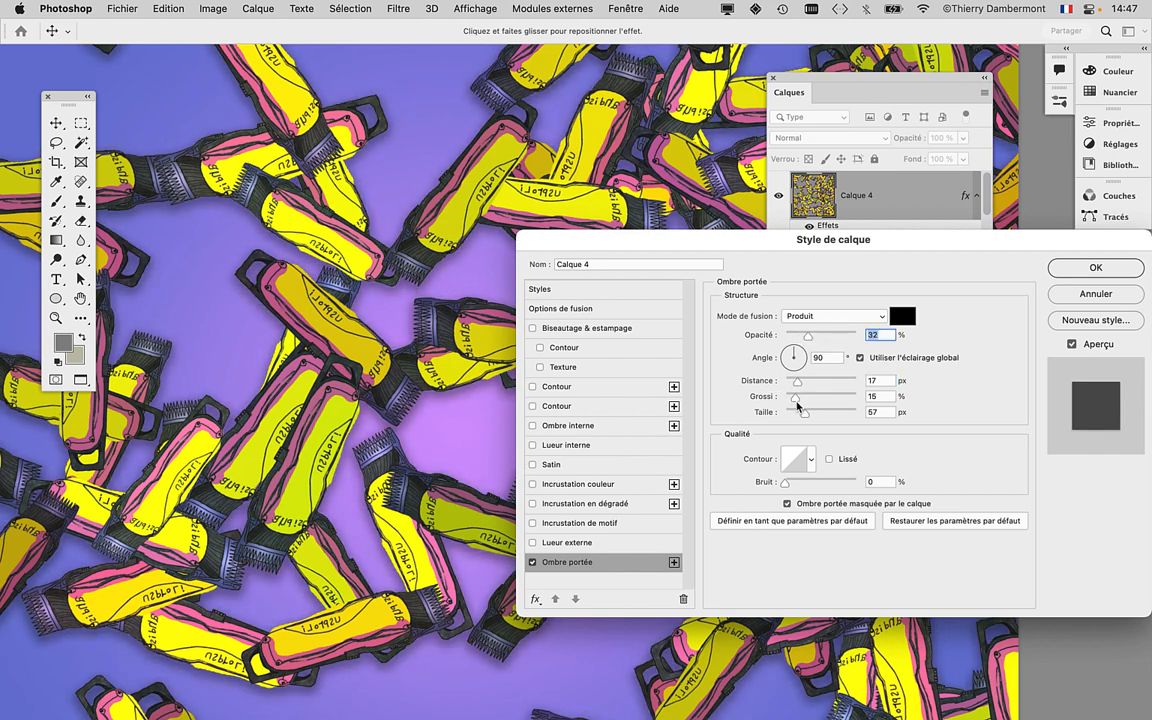
drag(799, 405, 799, 412)
Step: Examine the drop shadow around the clippers at high magnification across several areas of the canvas
scroll(352, 168, up, 5)
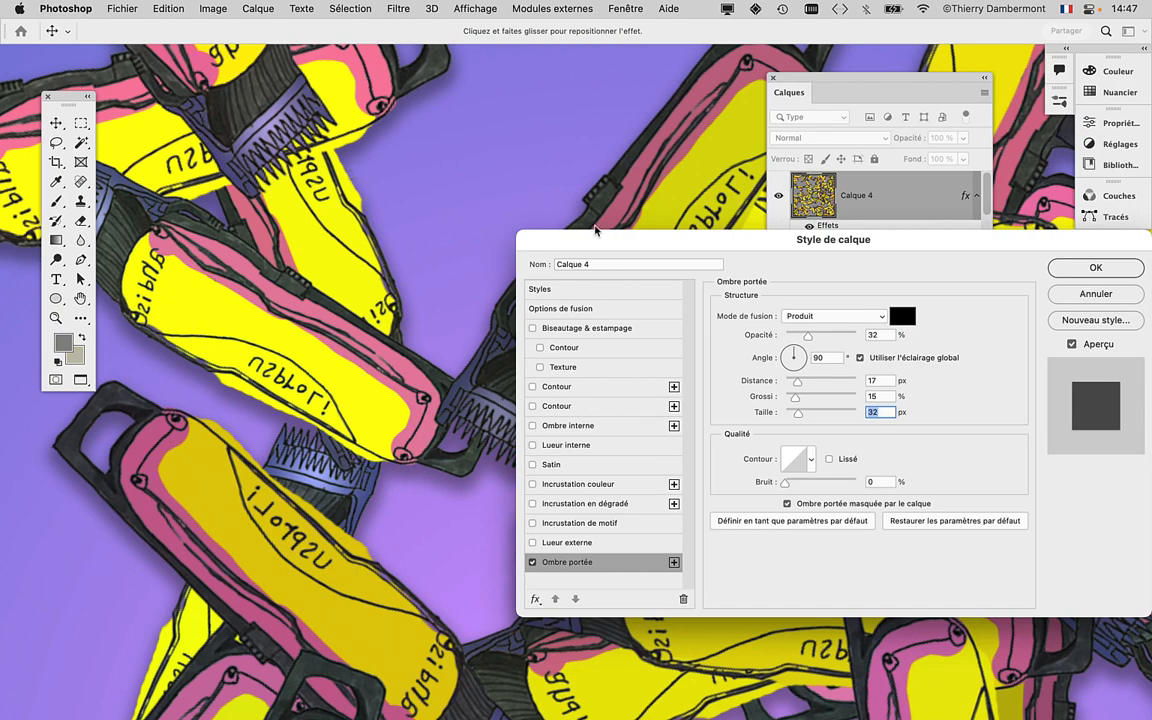
drag(594, 232, 892, 245)
scroll(545, 420, up, 5)
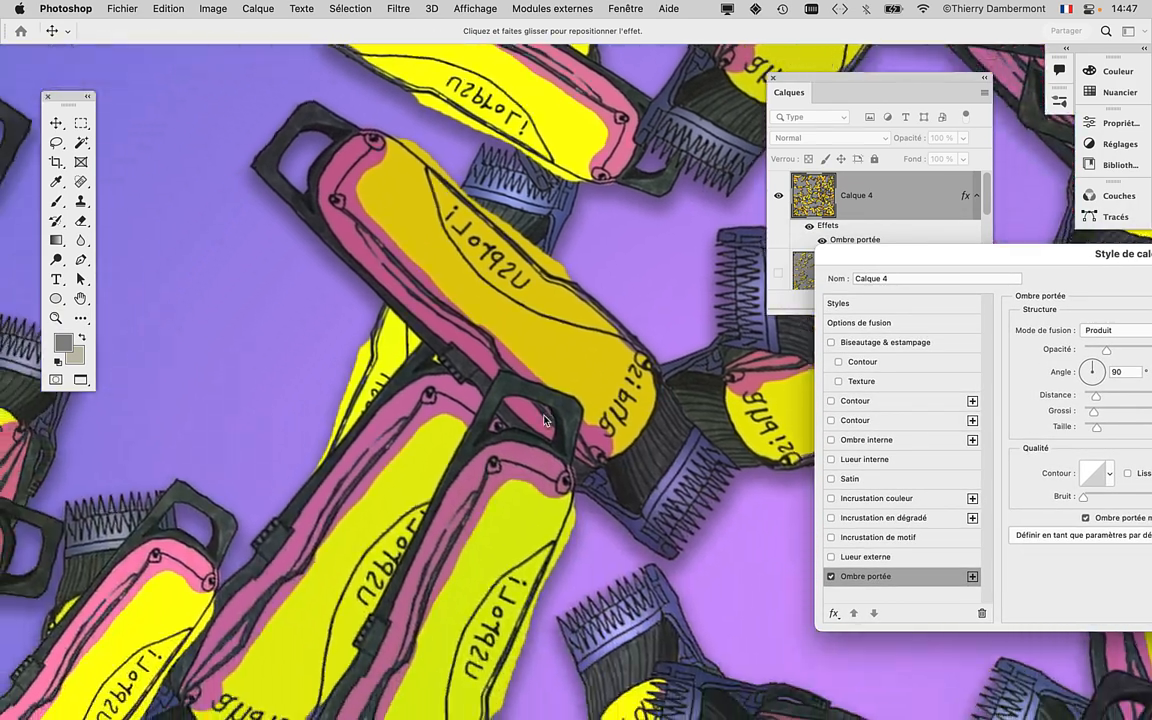
scroll(545, 420, down, 10)
scroll(545, 420, right, 8)
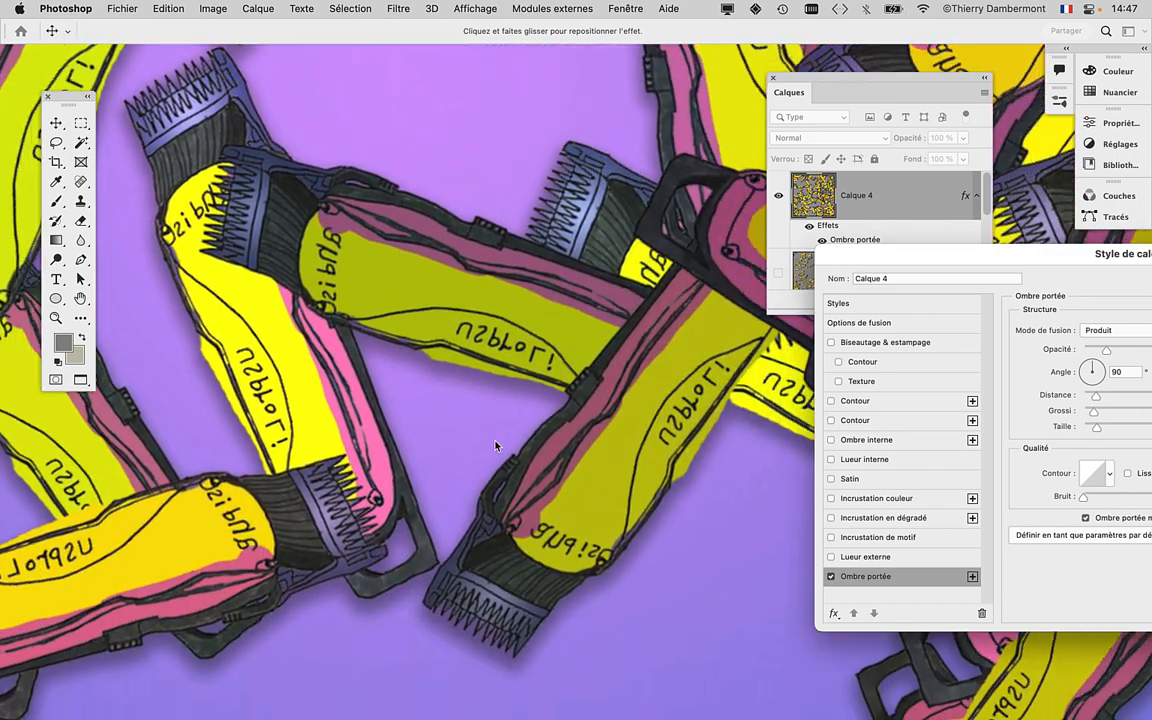
scroll(496, 446, right, 10)
scroll(496, 446, down, 2)
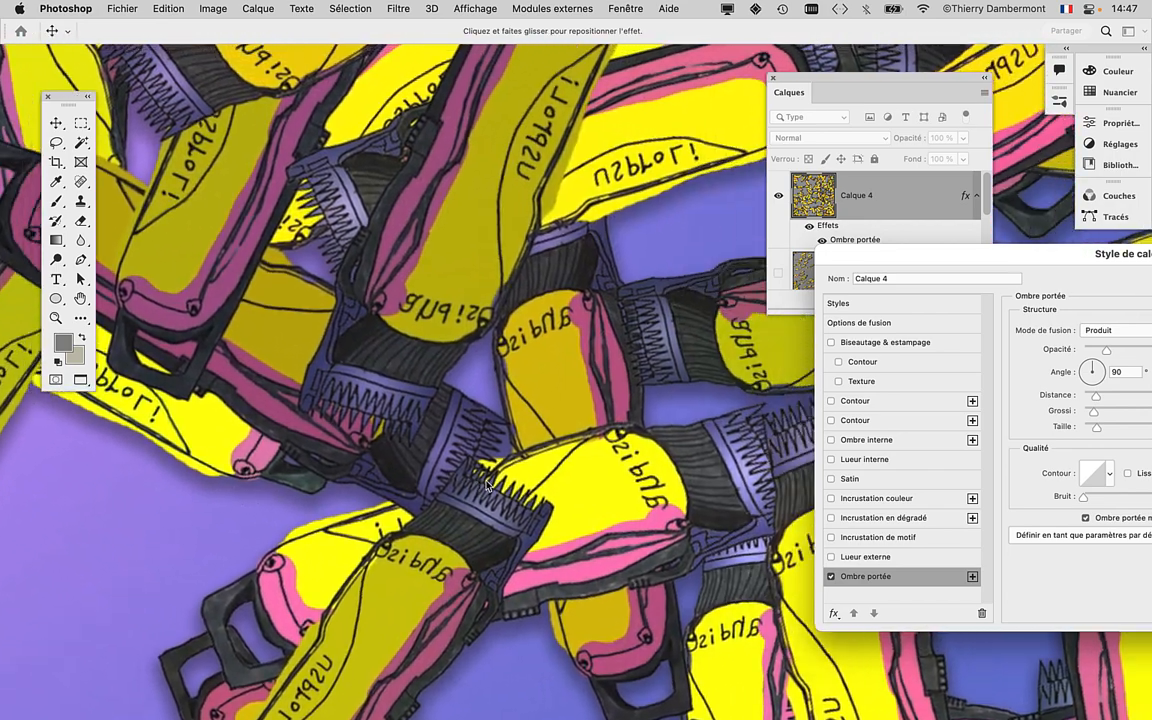
scroll(487, 485, right, 10)
scroll(487, 485, down, 3)
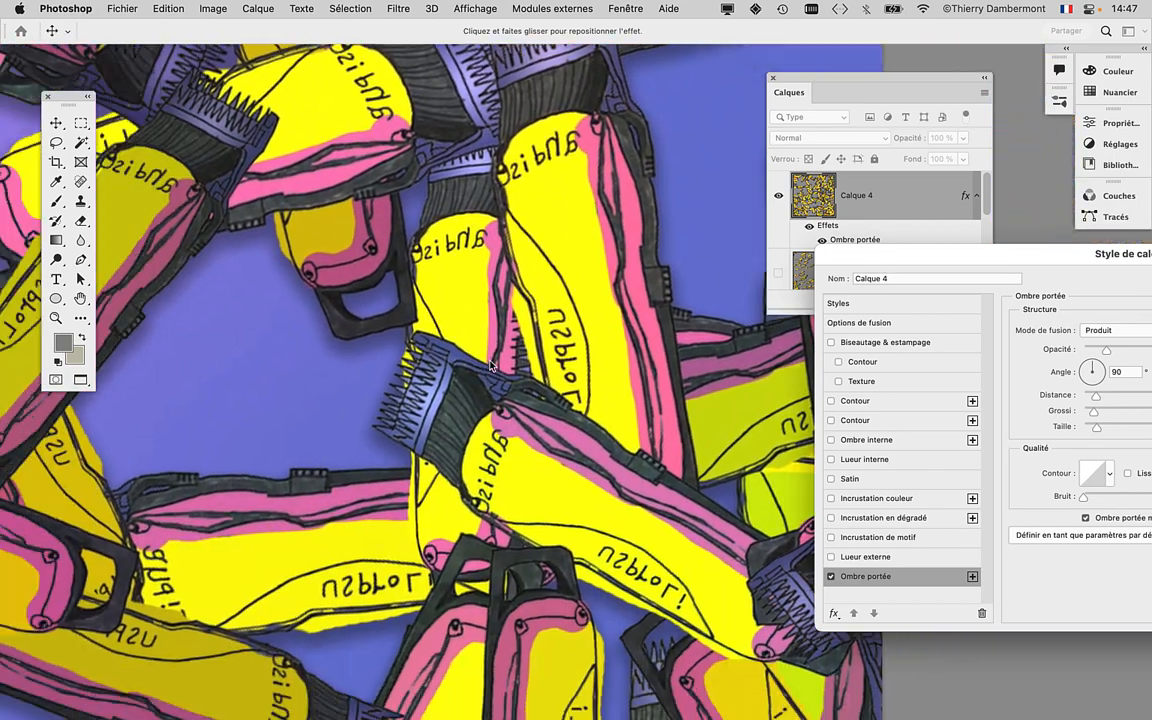
scroll(491, 365, left, 12)
scroll(491, 365, down, 3)
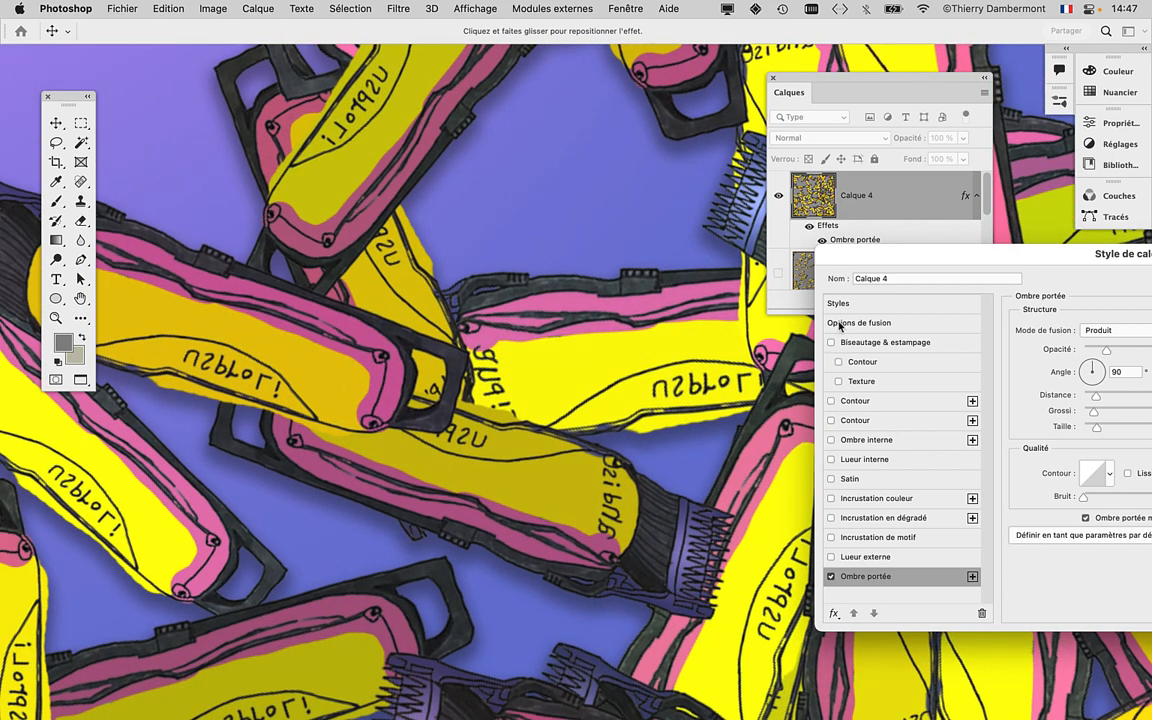
Step: Compare the clippers with and without the drop shadow by toggling the effect preview, and examine them up close
drag(910, 264, 14, 411)
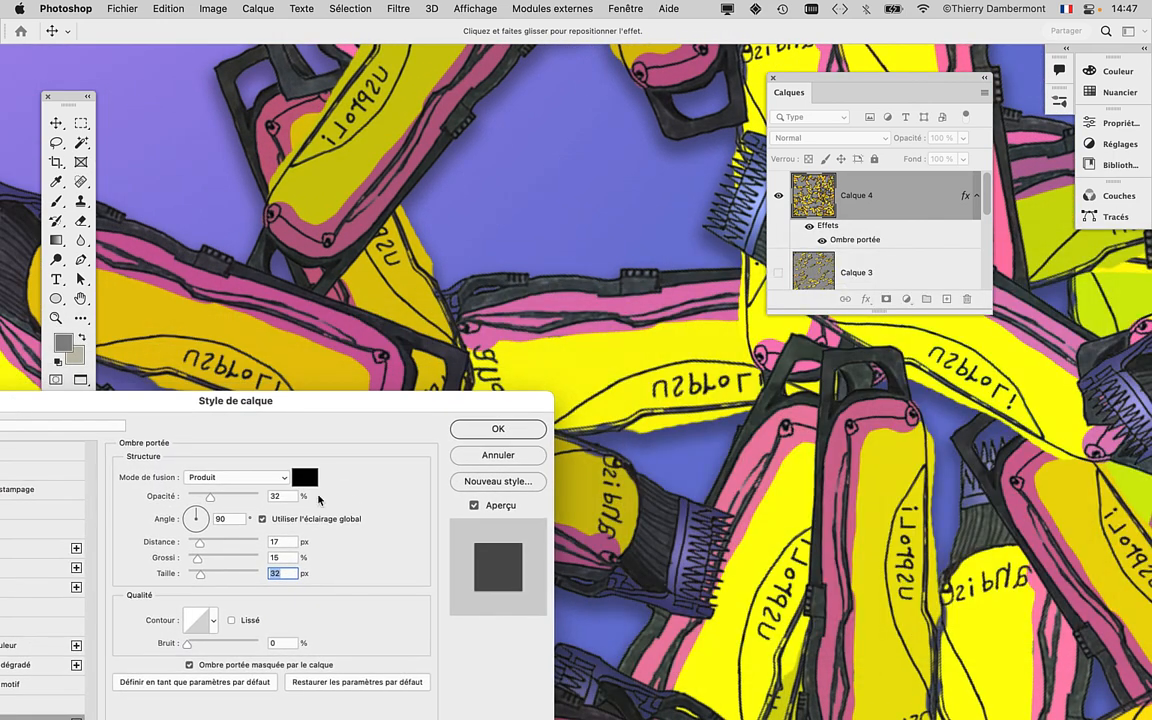
click(473, 506)
click(473, 506)
click(474, 507)
click(474, 507)
scroll(453, 209, up, 3)
scroll(508, 230, up, 4)
scroll(508, 230, left, 3)
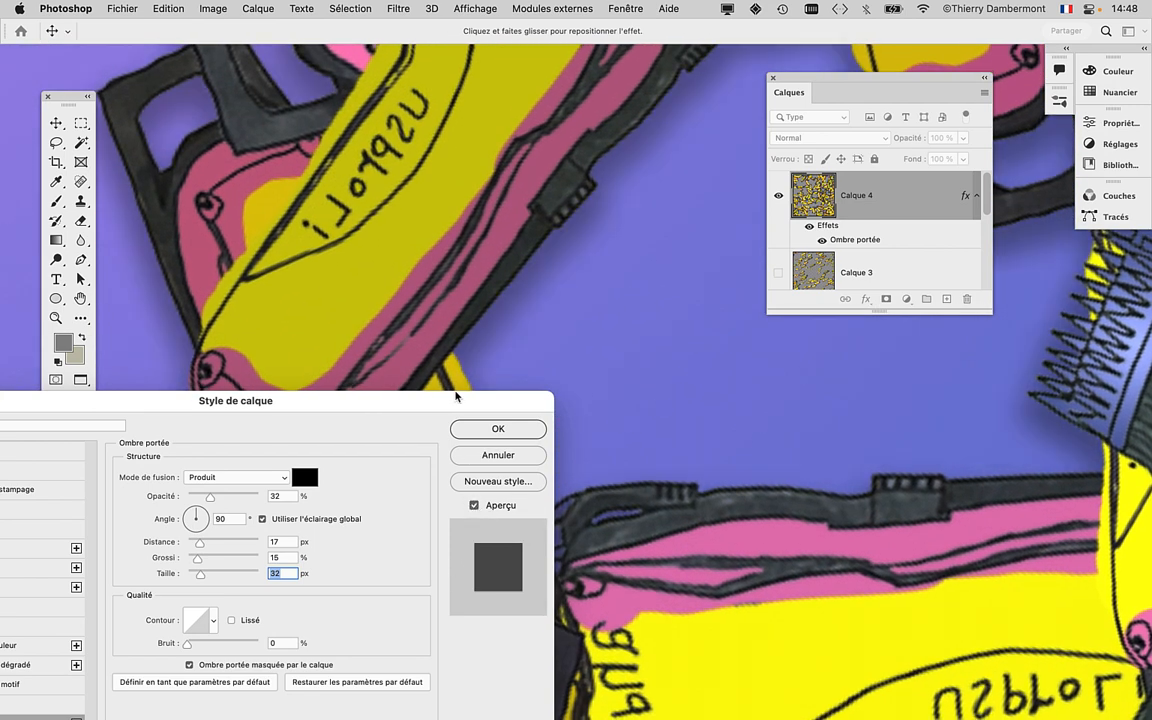
Step: Check the shadow around the overlapping clippers and apply the drop shadow to the clipper layer
drag(455, 398, 232, 508)
scroll(400, 422, down, 1)
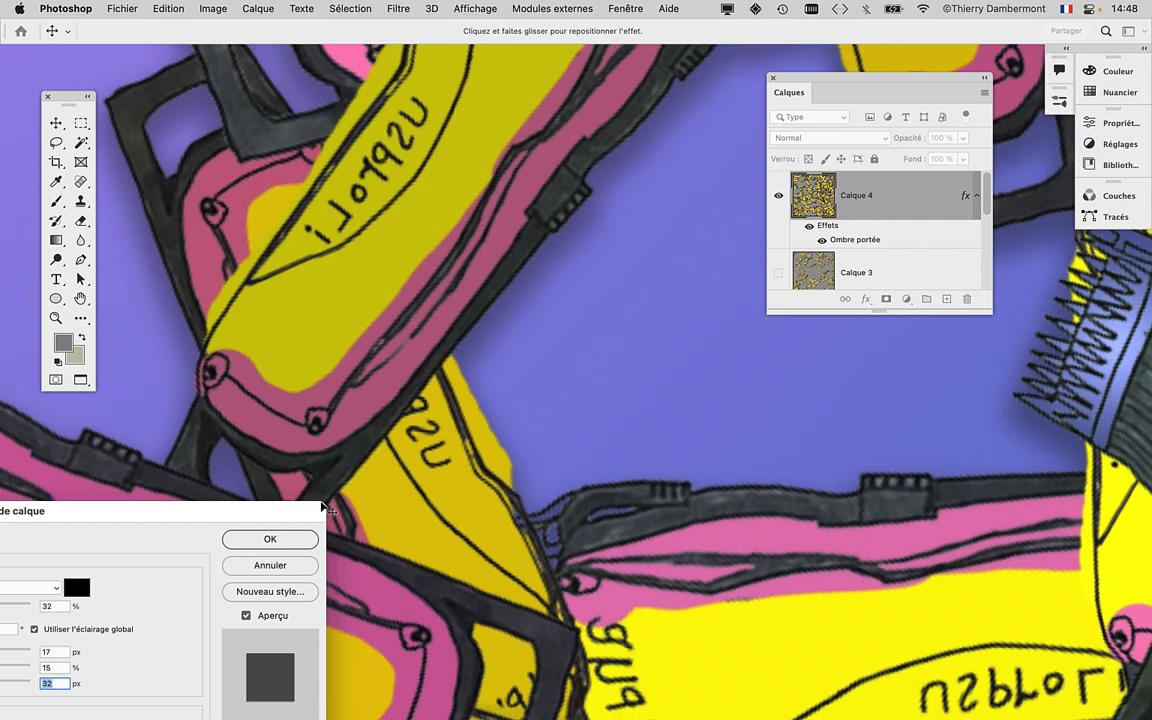
scroll(460, 447, down, 4)
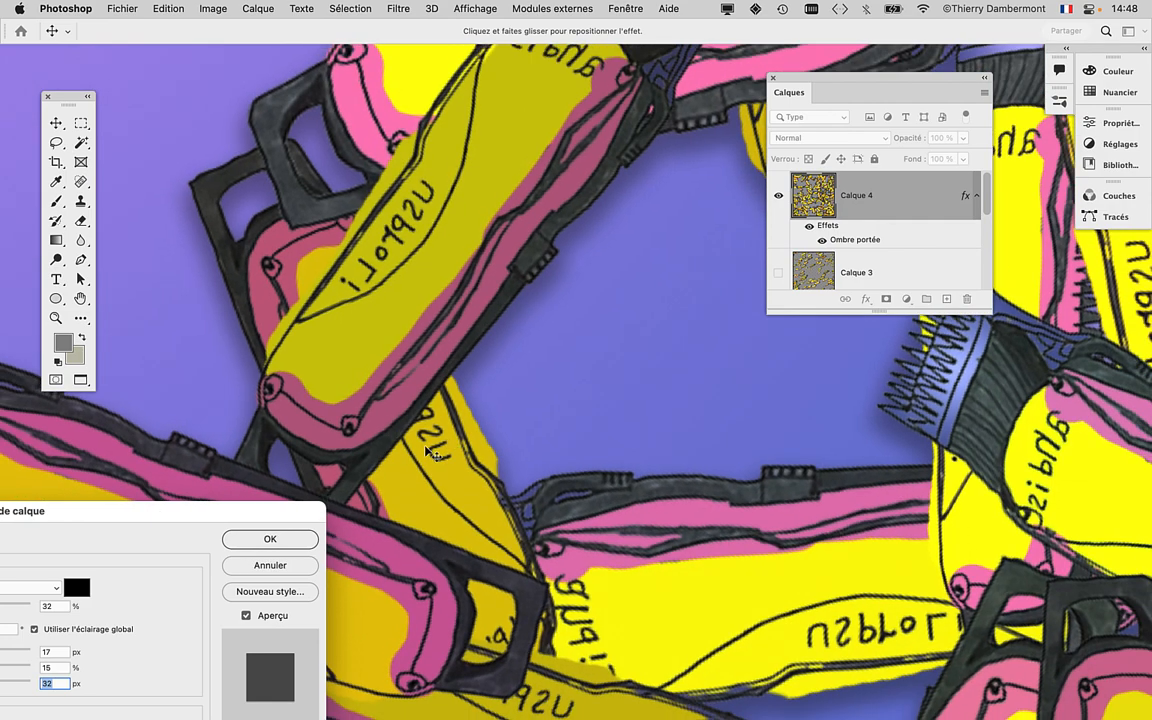
scroll(492, 427, down, 2)
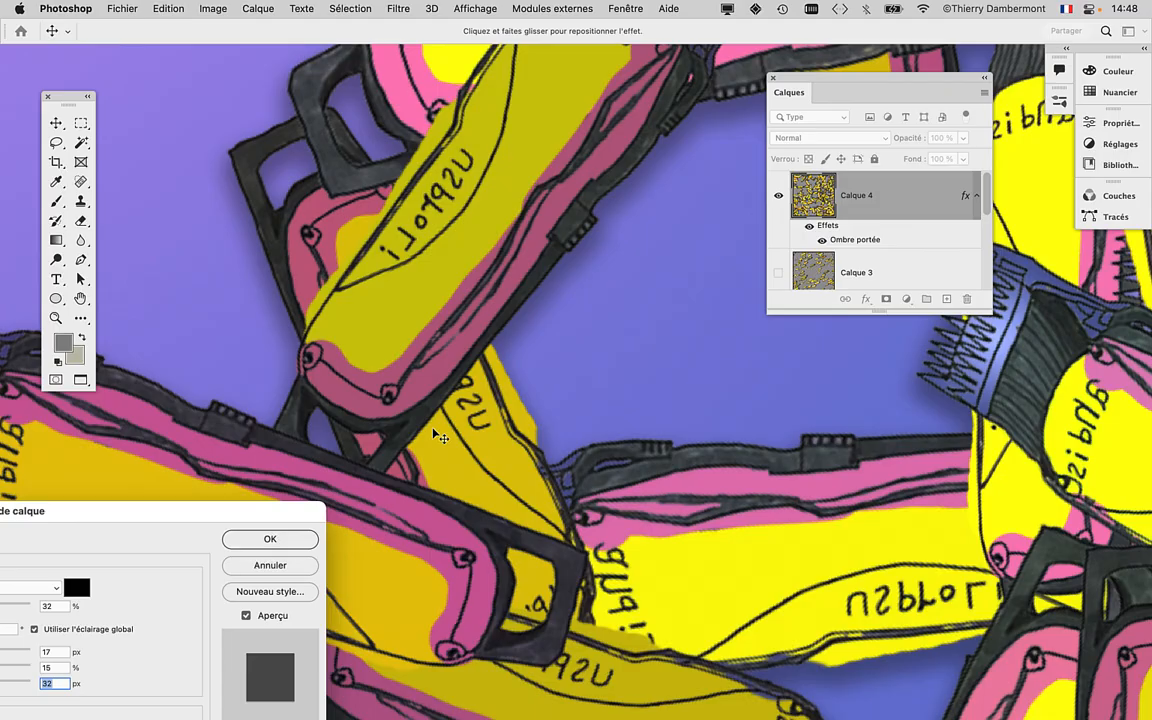
scroll(621, 345, down, 3)
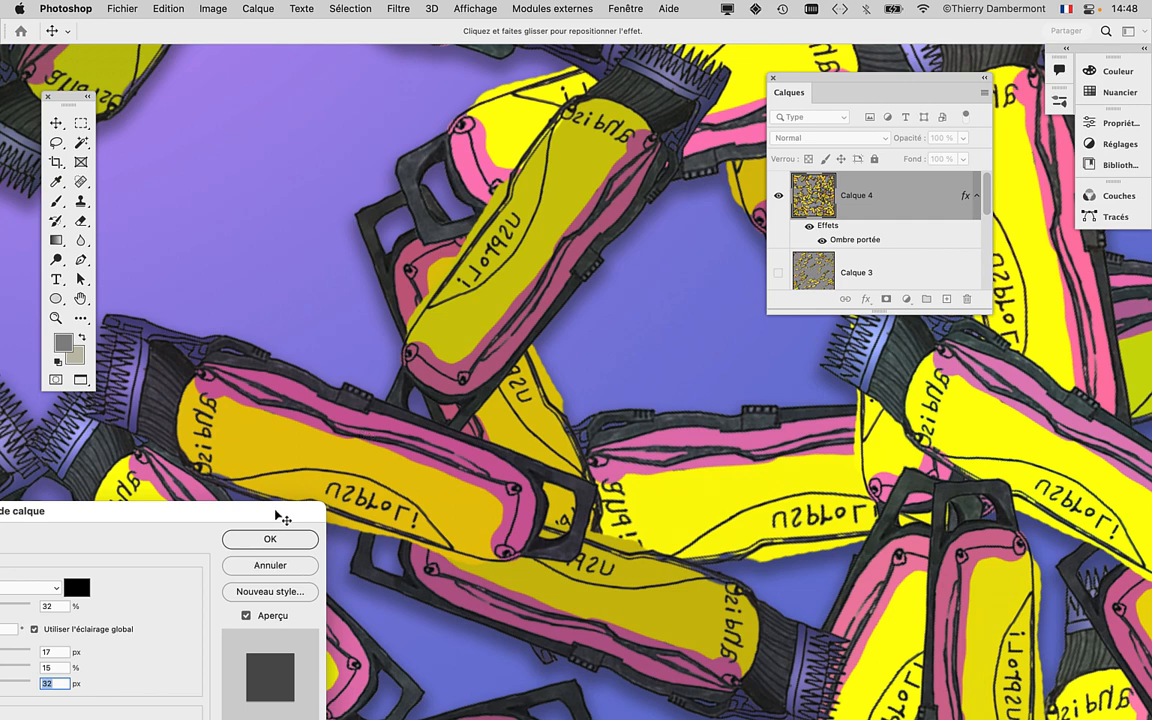
drag(278, 514, 638, 151)
click(630, 179)
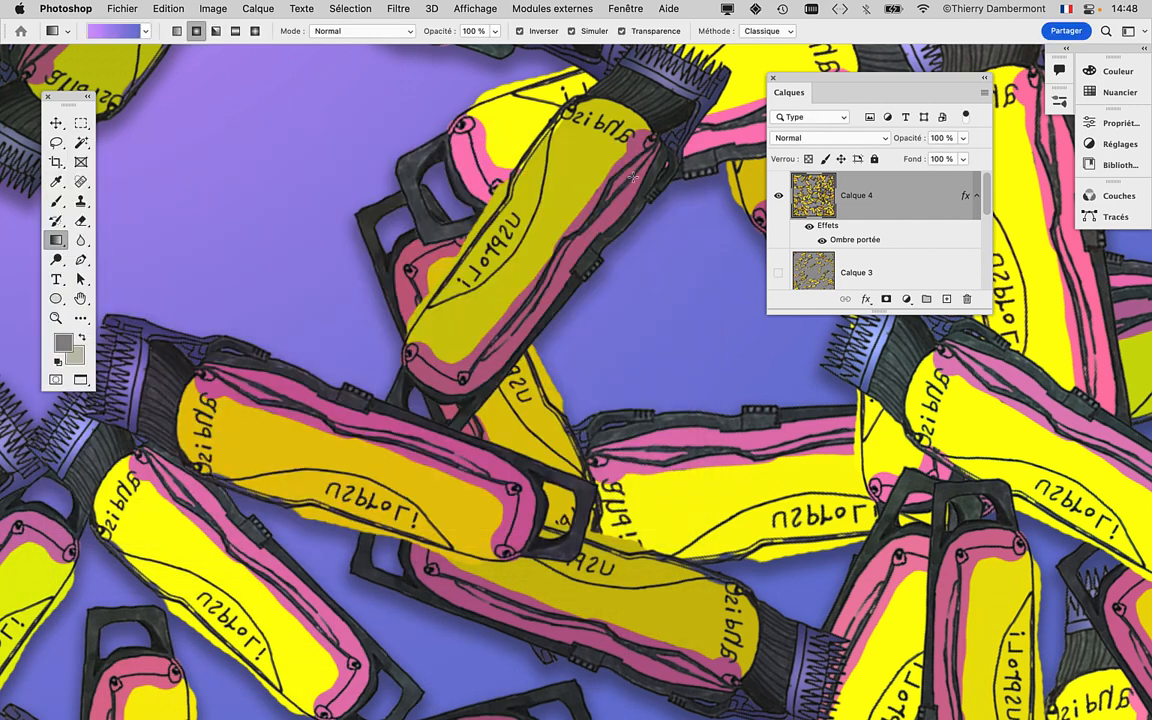